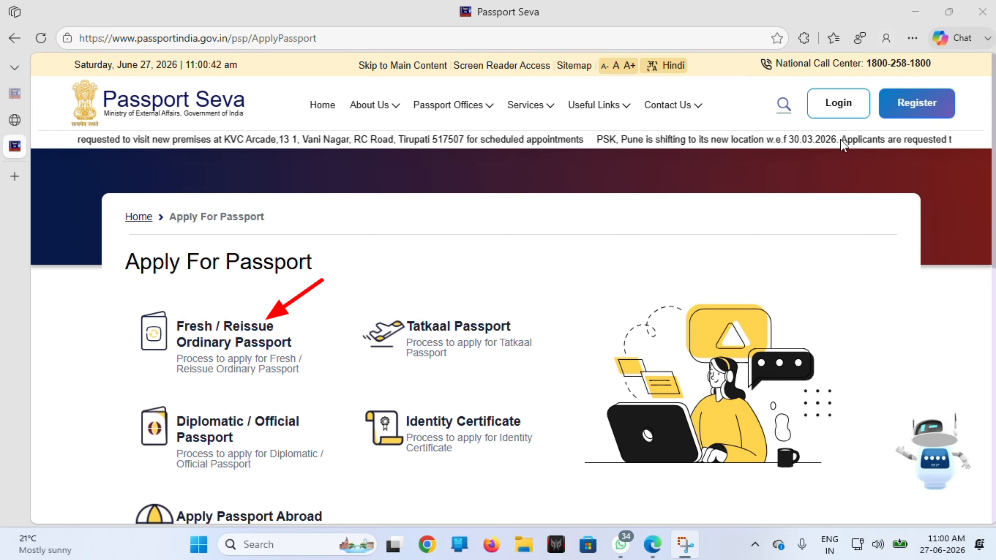
# Step: Open the new-user registration form and register at the Passport Office in Jaipur
pyautogui.click(903, 113)
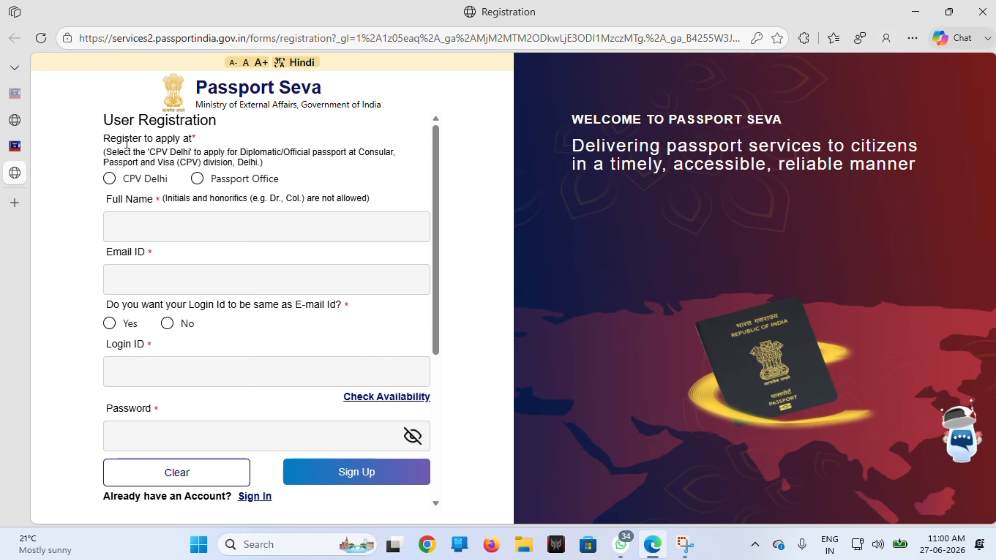
pyautogui.press('e')
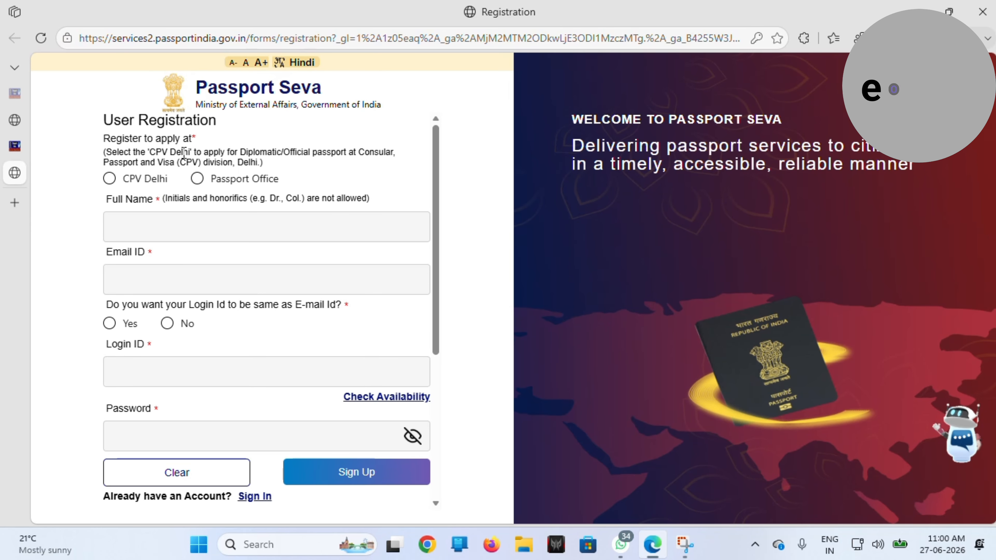
pyautogui.press('o')
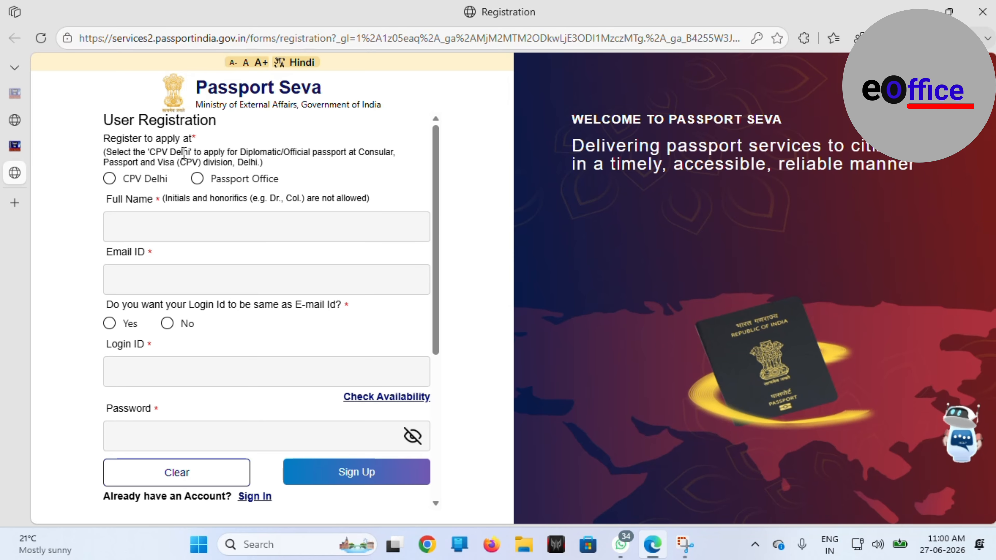
pyautogui.click(110, 179)
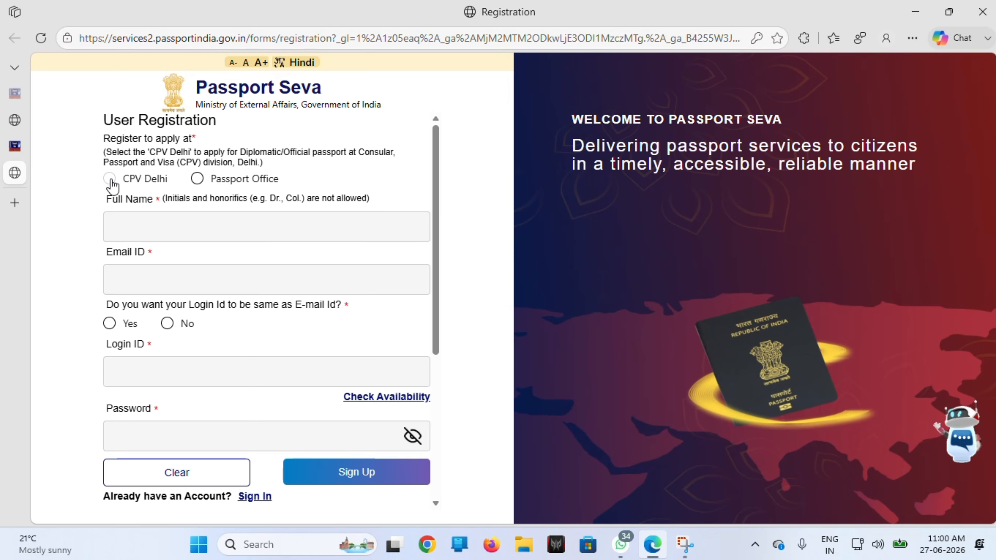
pyautogui.click(197, 179)
pyautogui.click(167, 223)
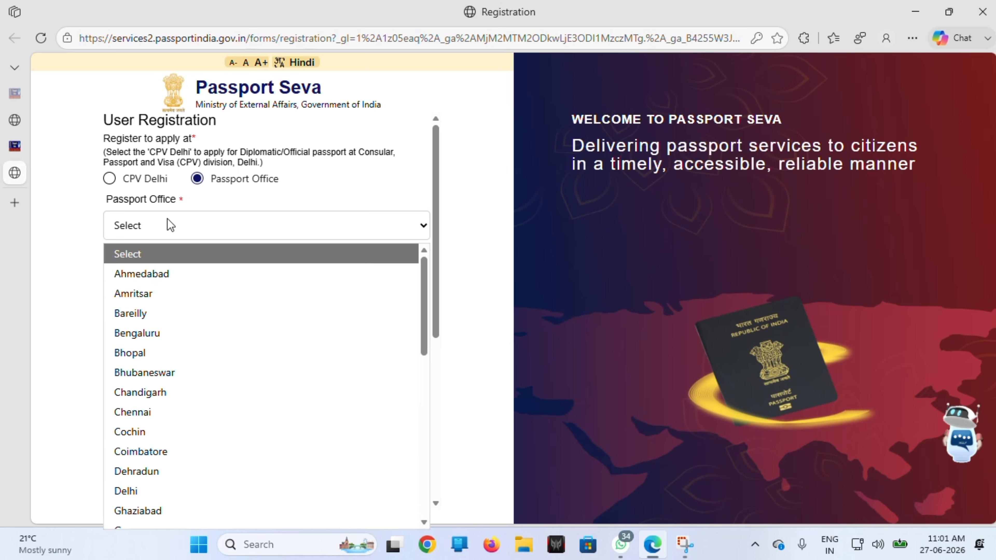
pyautogui.press('j')
pyautogui.press('Return')
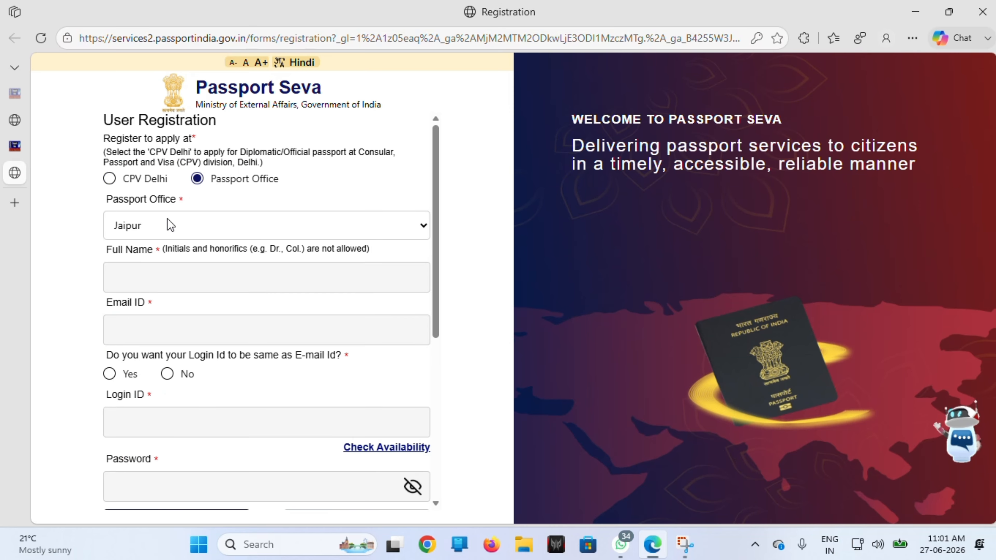
# Step: Enter the applicant's full name on the registration form
pyautogui.click(187, 273)
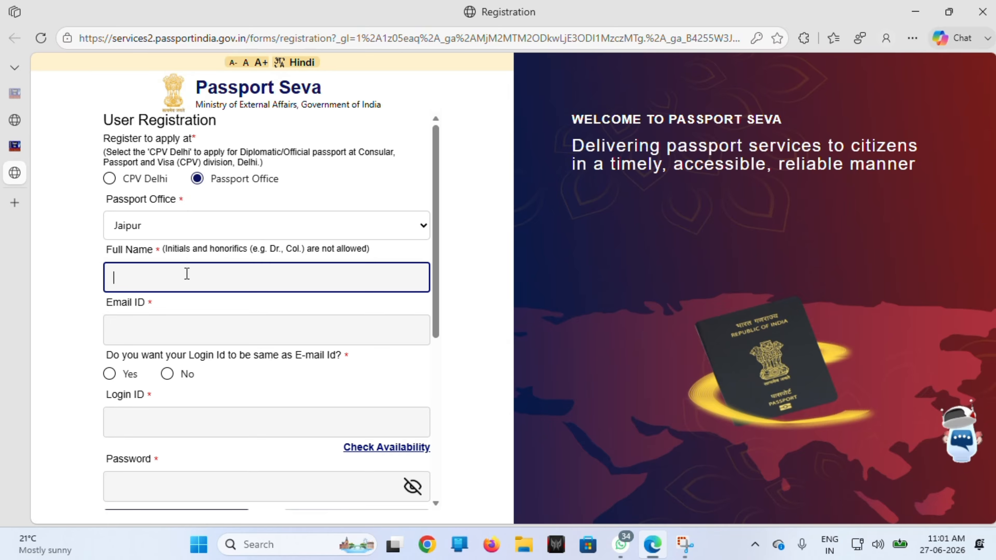
pyautogui.write('TA')
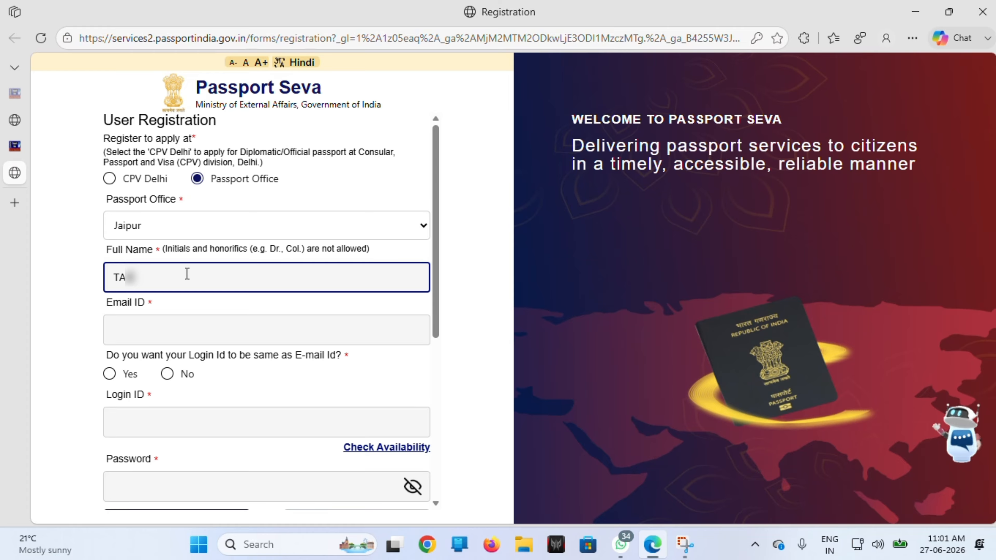
pyautogui.write('?????')
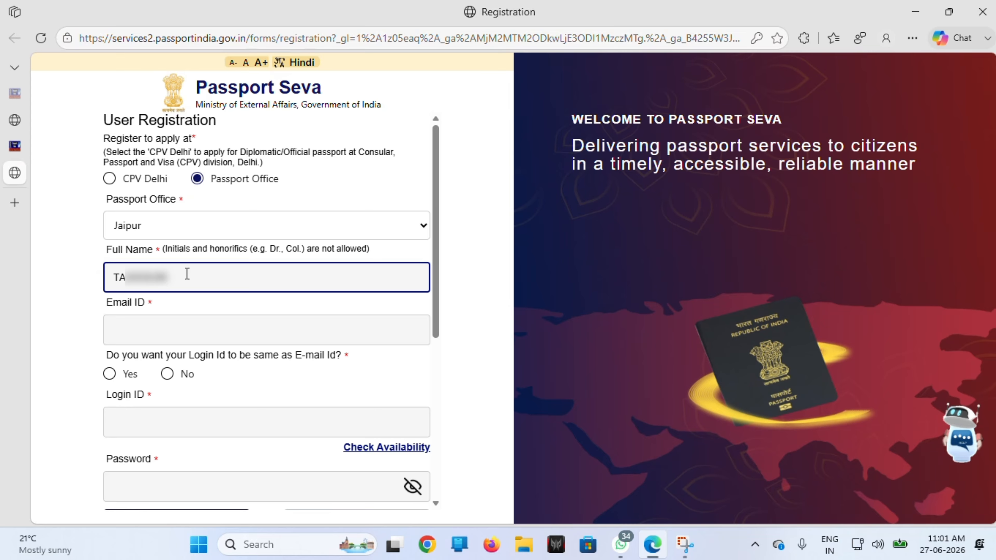
pyautogui.write('eo')
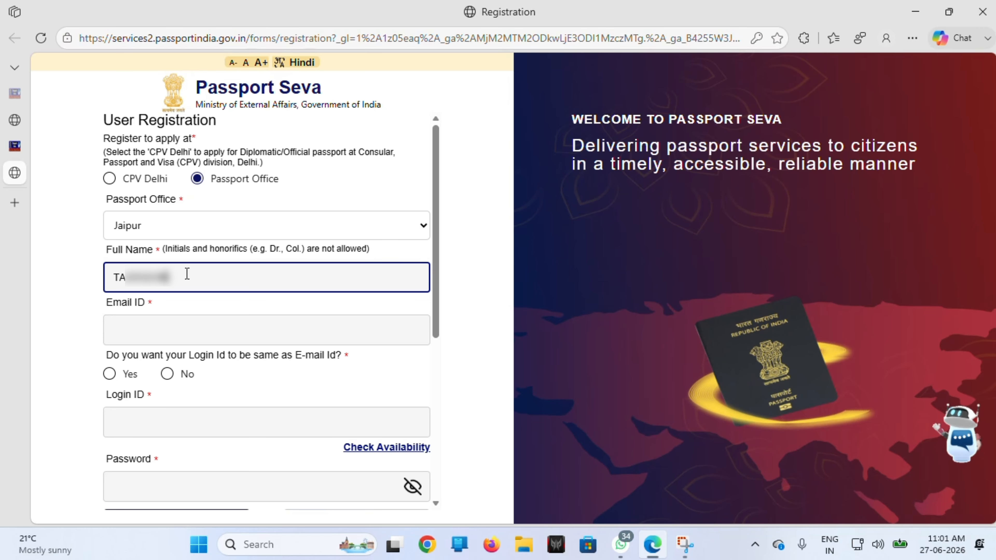
# Step: Enter the applicant's e-mail, use it as the login ID, and confirm it is available
pyautogui.click(158, 339)
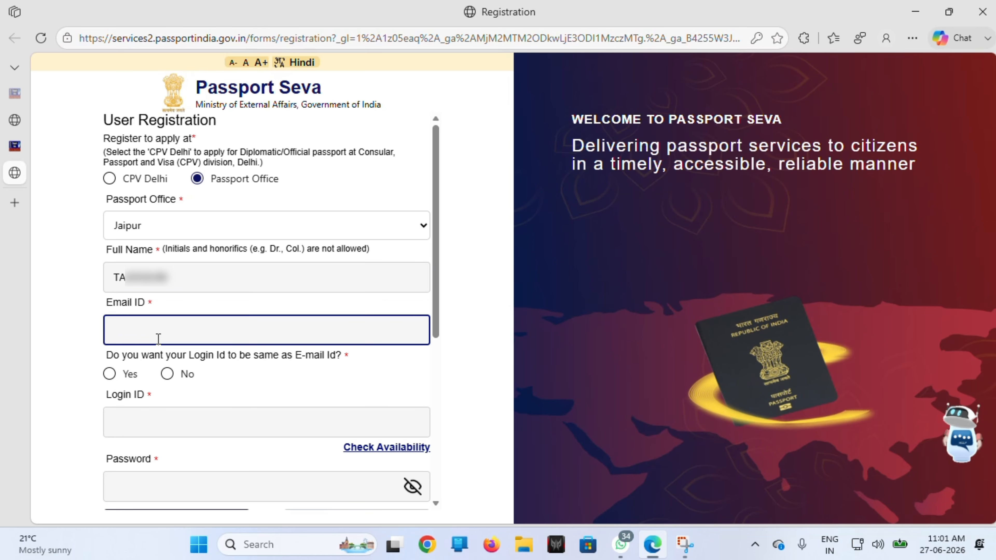
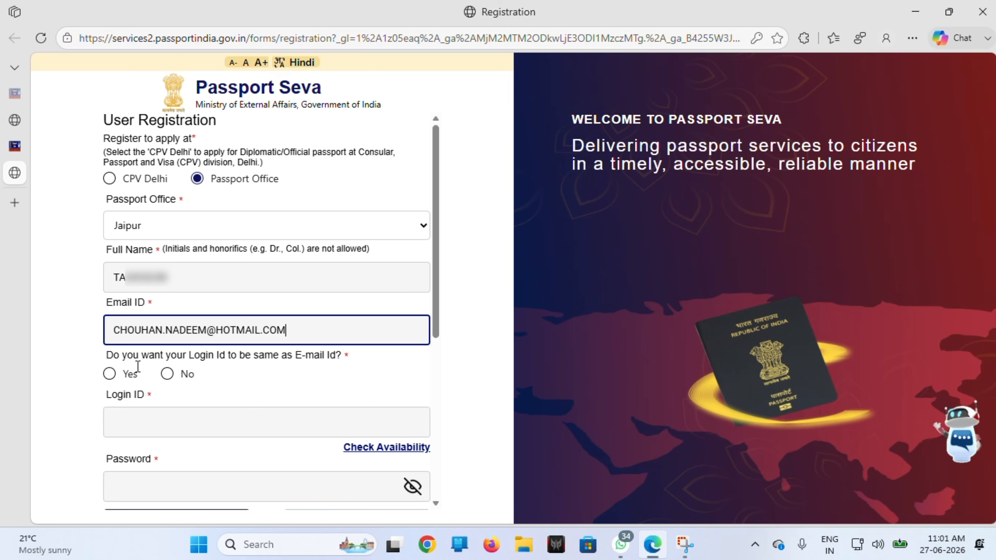
pyautogui.click(110, 374)
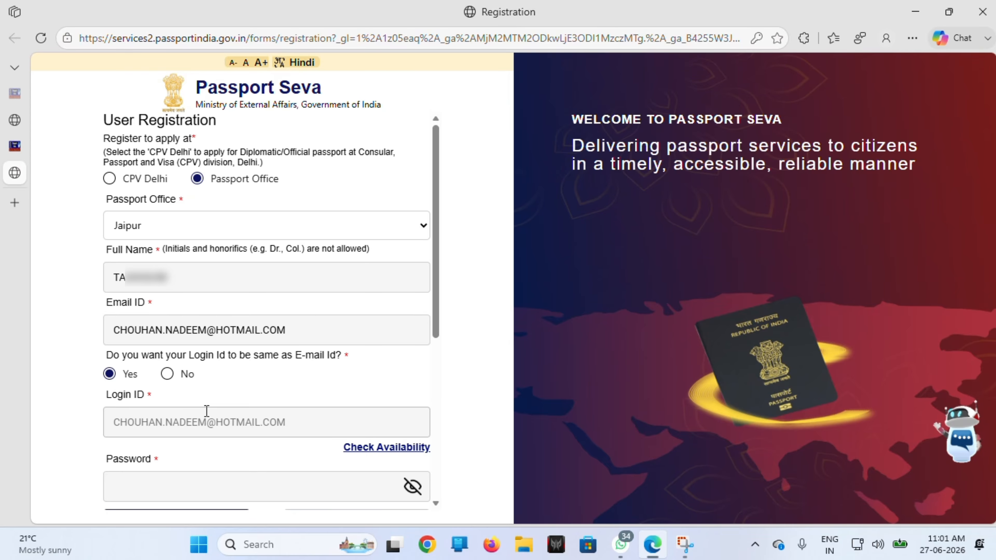
pyautogui.click(367, 451)
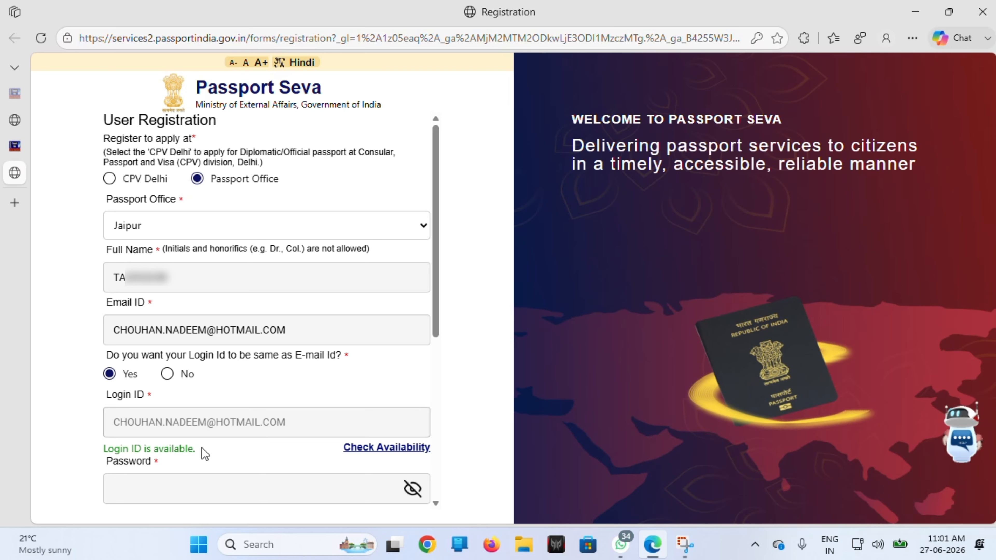
pyautogui.moveTo(202, 447); pyautogui.dragTo(162, 437)
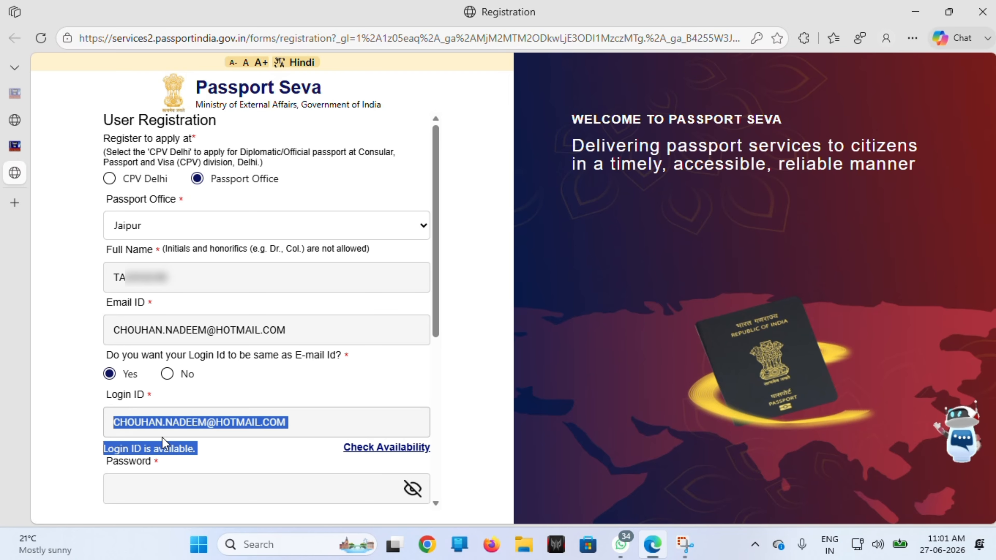
pyautogui.click(206, 445)
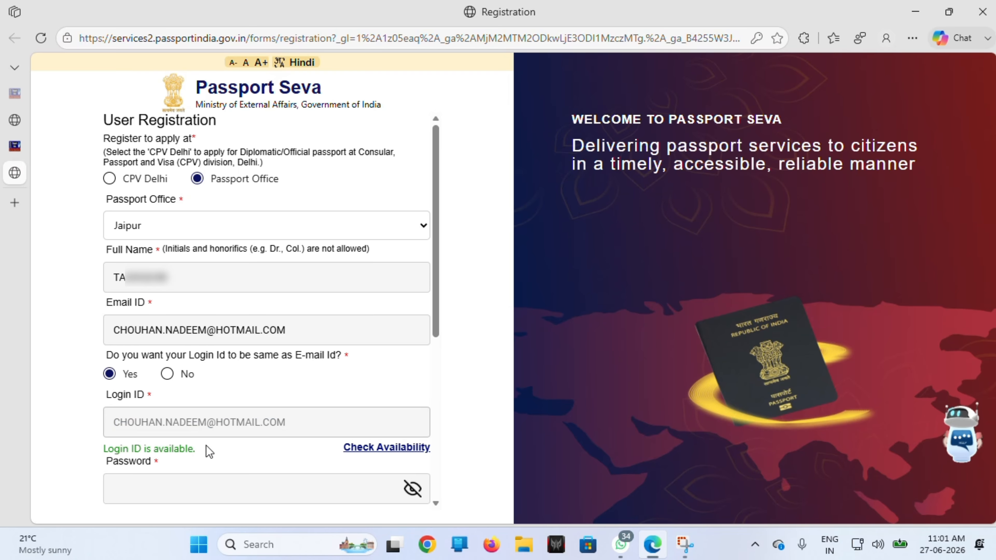
# Step: Set the account password and submit the registration with Sign Up
pyautogui.scroll(-2, 206, 445)
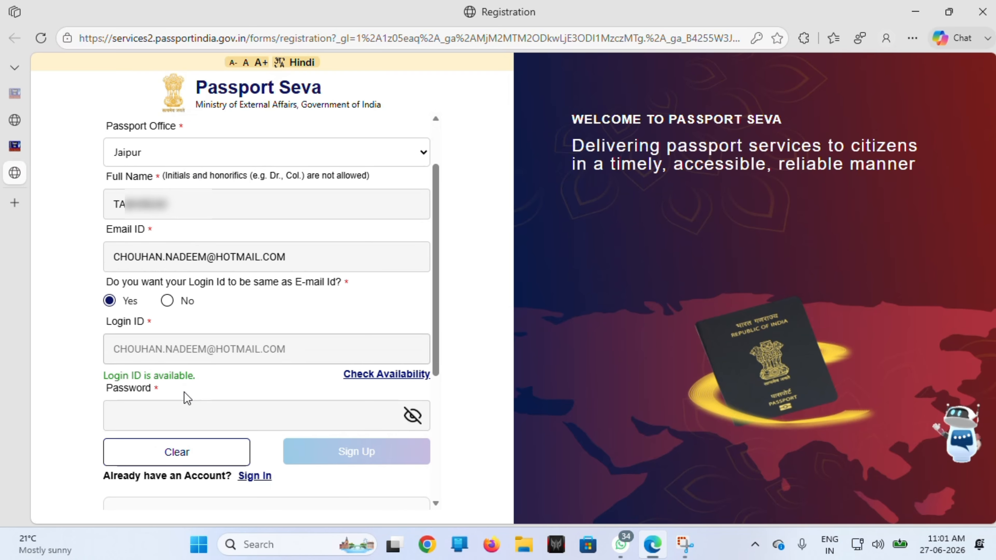
pyautogui.click(165, 411)
pyautogui.write('••')
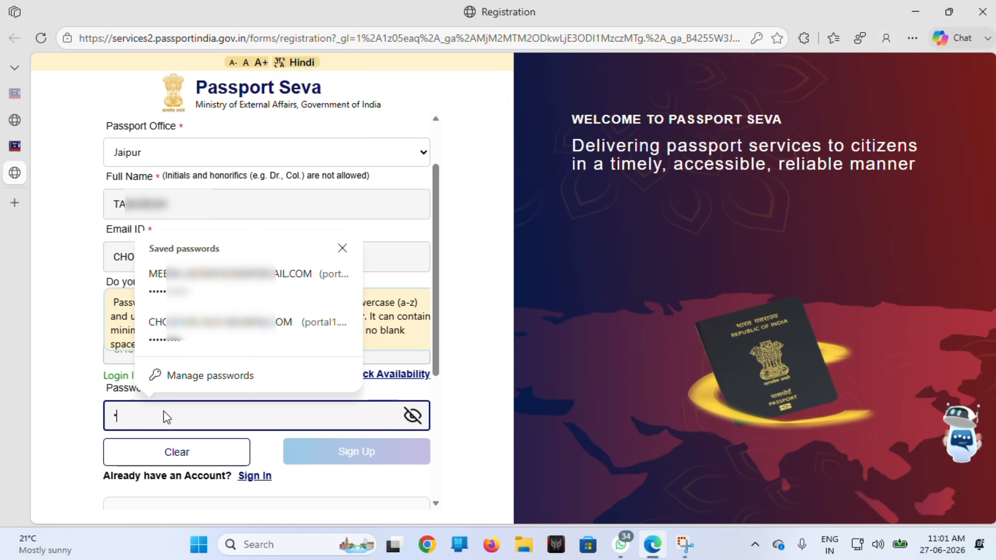
pyautogui.write('••••••••')
pyautogui.scroll(-1, 253, 196)
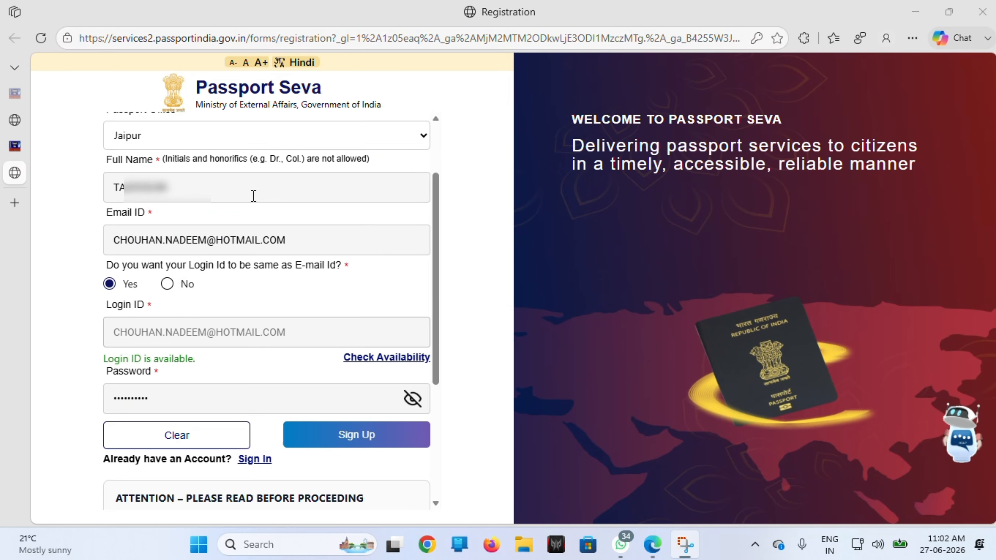
pyautogui.scroll(-4, 253, 196)
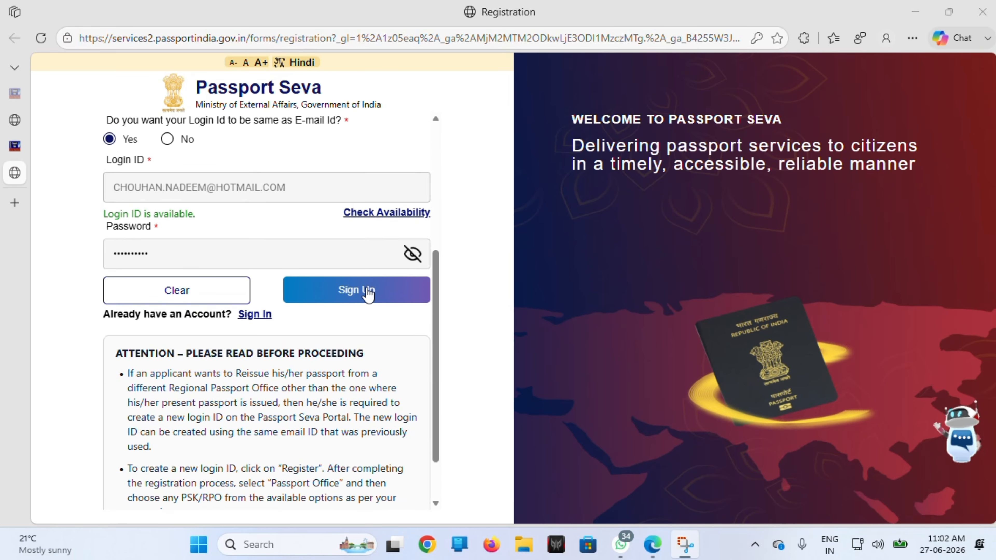
pyautogui.click(357, 294)
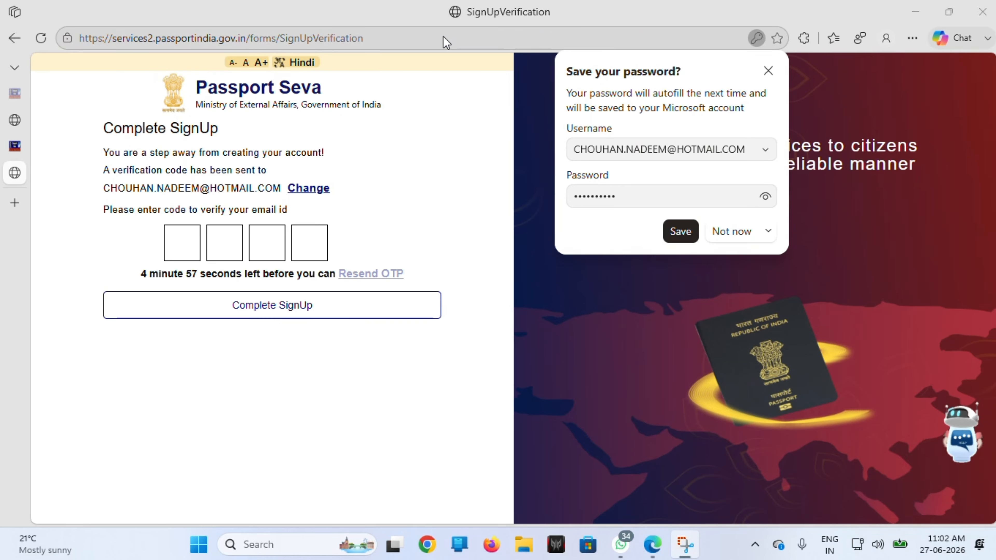
# Step: Decline Edge's save-password offer and complete sign-up with the 4-digit e-mailed verification code
pyautogui.click(730, 231)
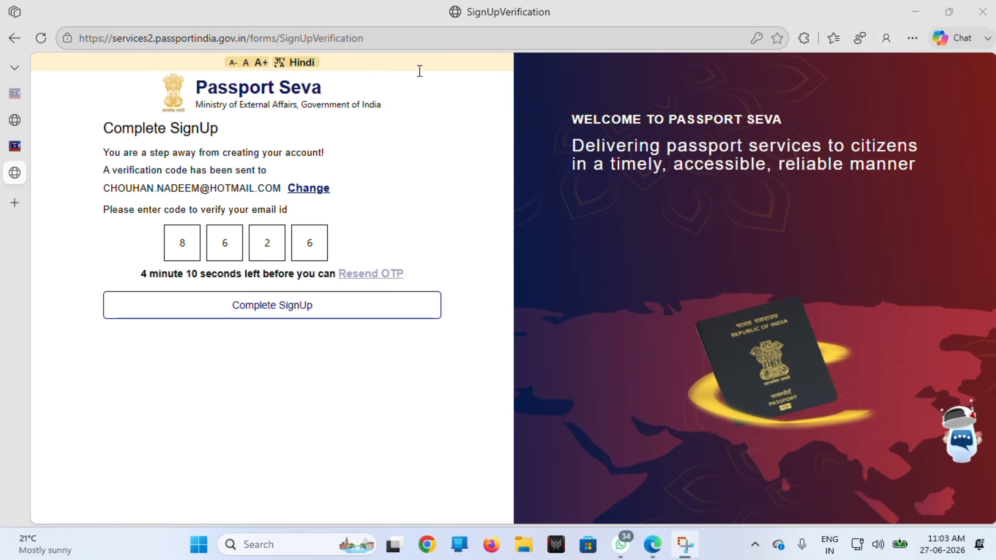
pyautogui.click(419, 71)
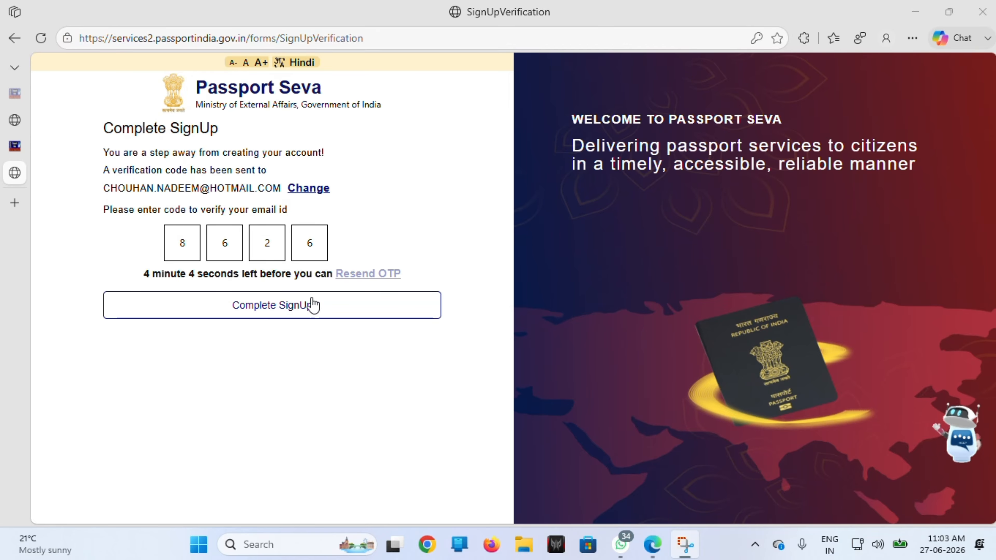
pyautogui.click(270, 305)
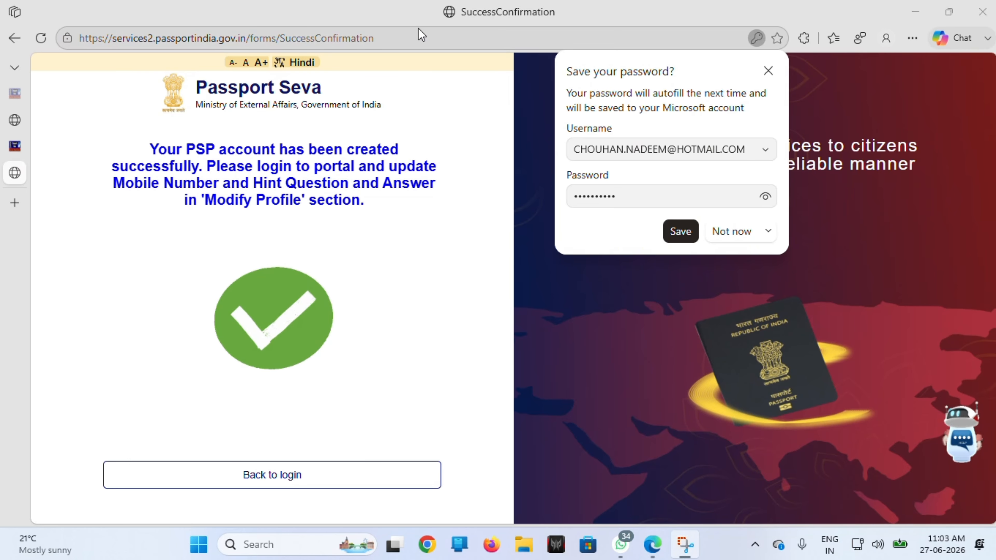
# Step: Open the portal's Login page from Apply For Passport and enter the registered login ID
pyautogui.click(724, 230)
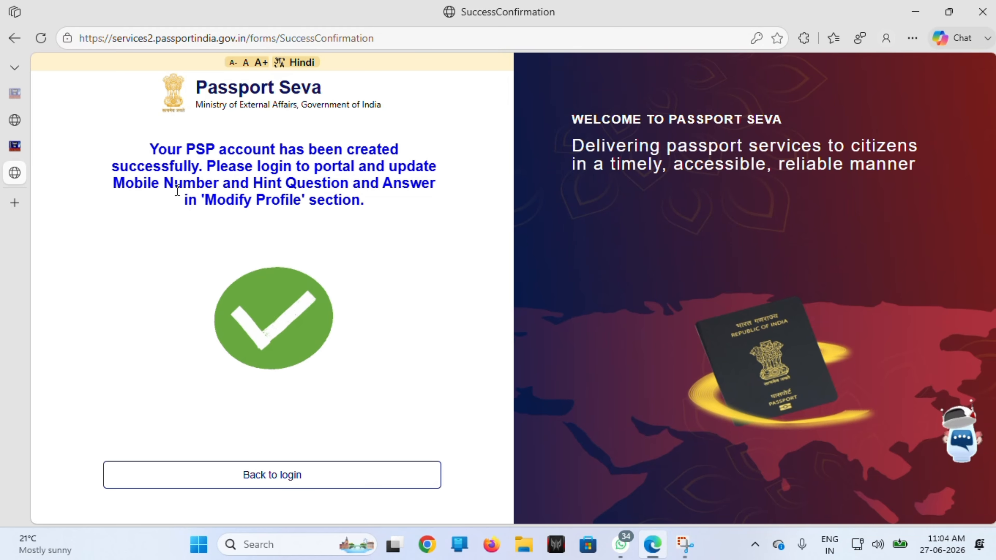
pyautogui.click(262, 476)
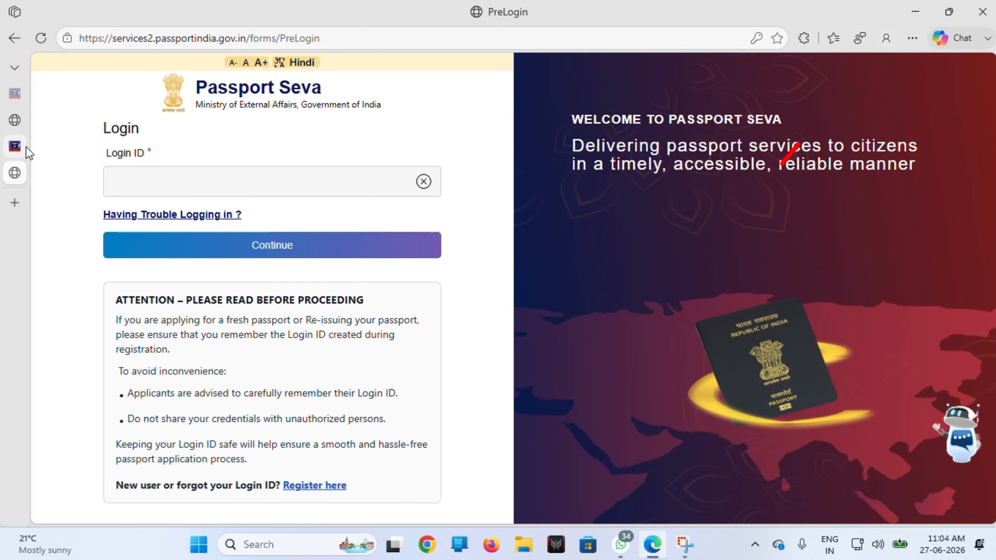
pyautogui.click(12, 147)
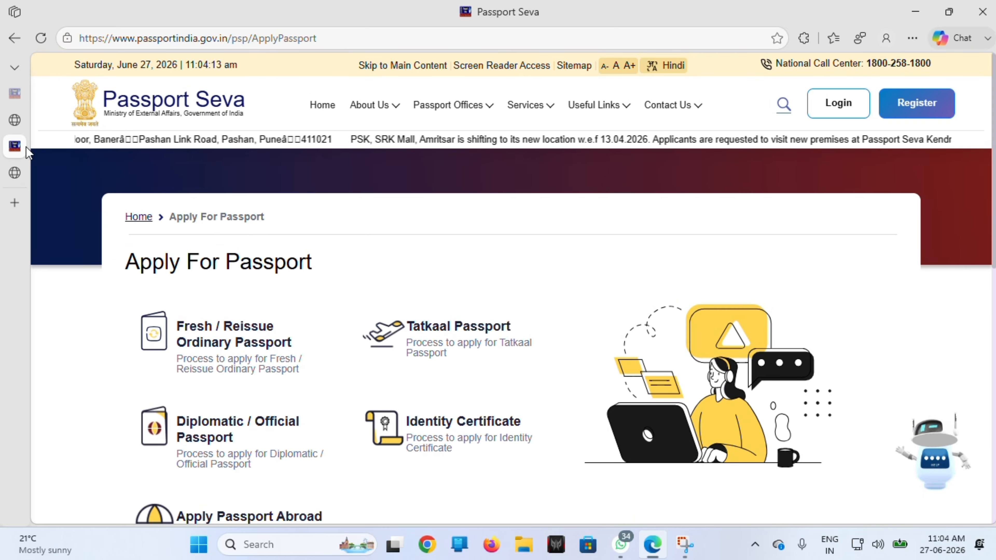
pyautogui.click(836, 105)
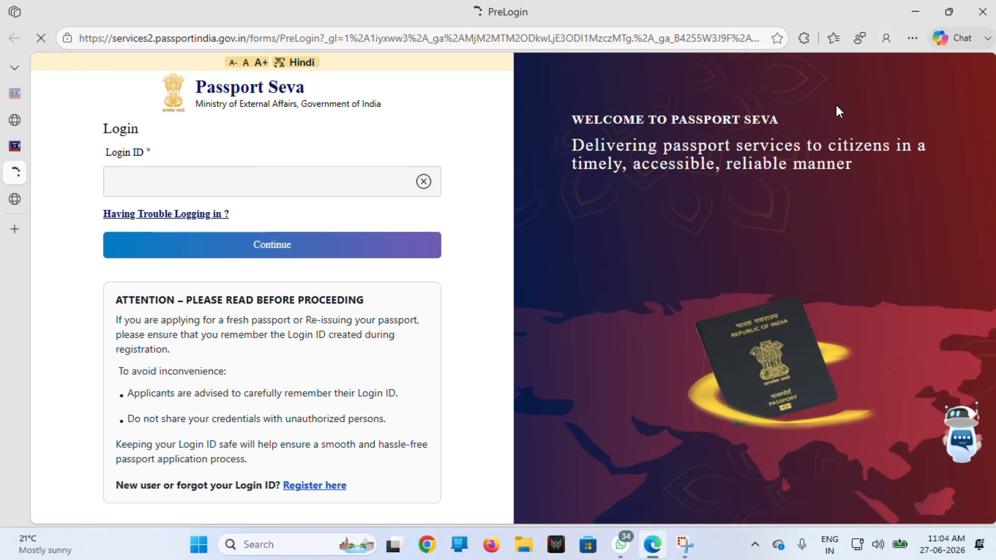
pyautogui.click(300, 184)
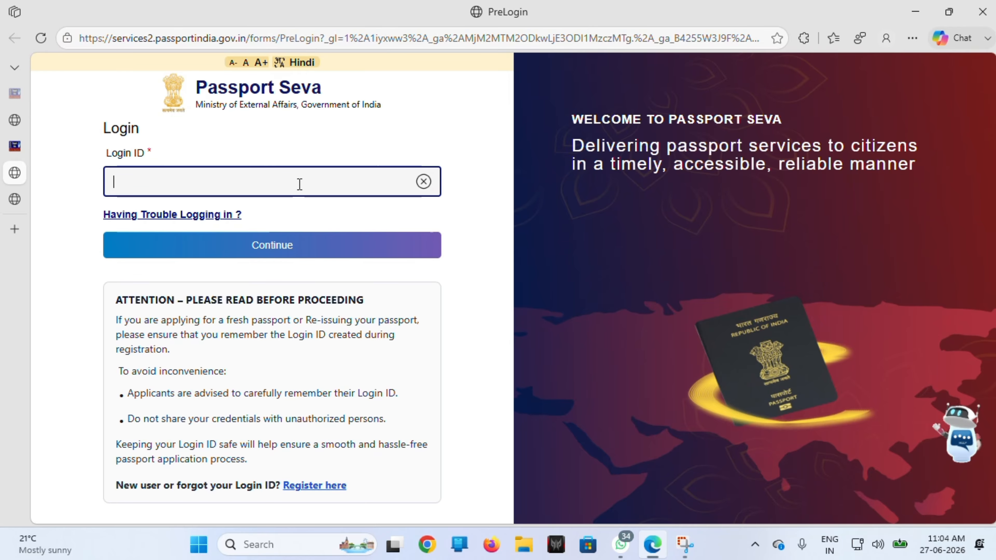
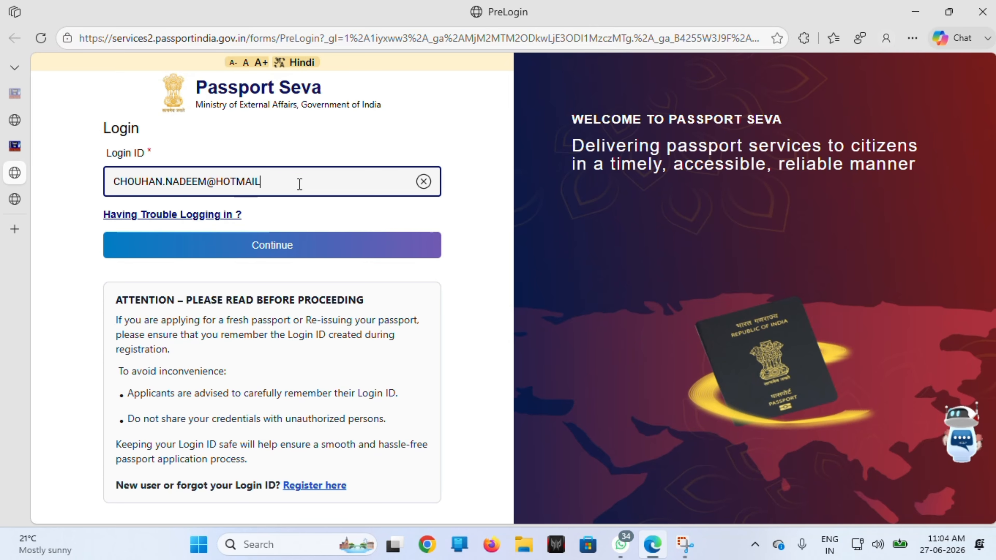
# Step: Re-enter the login ID in capitals, type the account password, and sign in
pyautogui.click(270, 247)
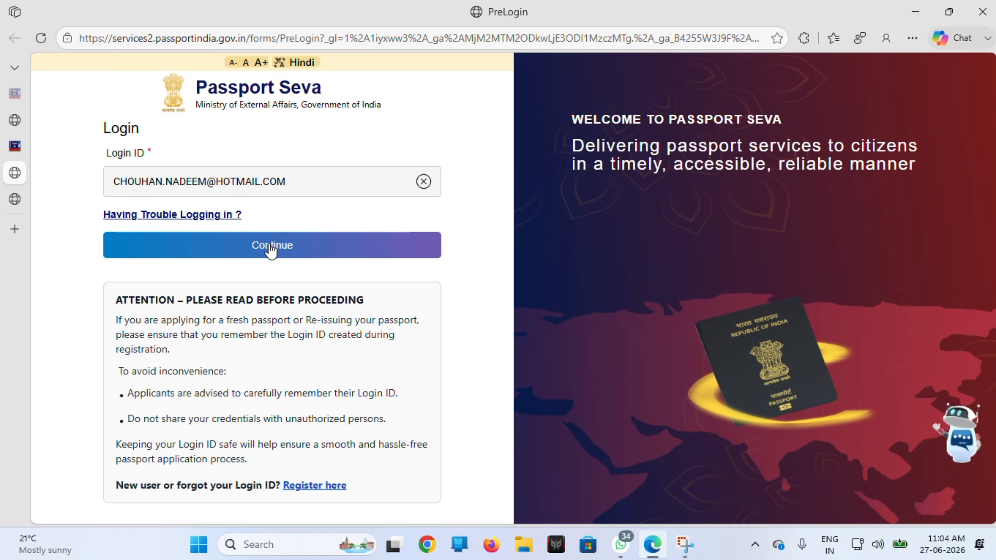
pyautogui.press('capslock')
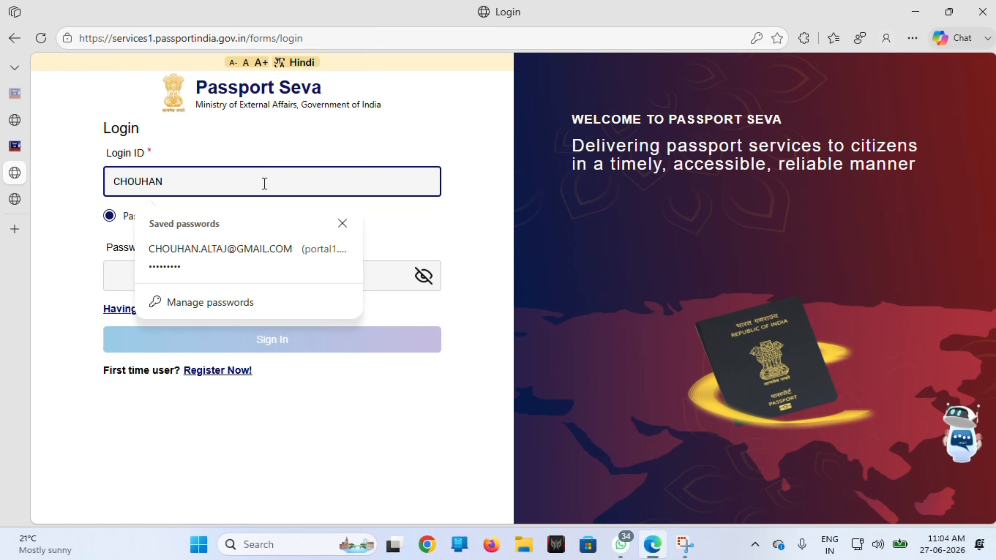
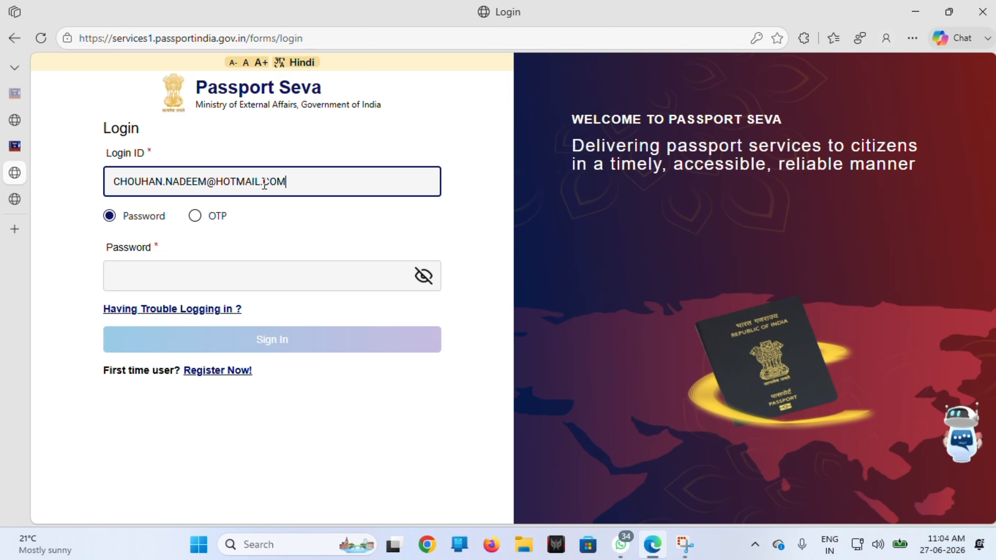
pyautogui.click(158, 281)
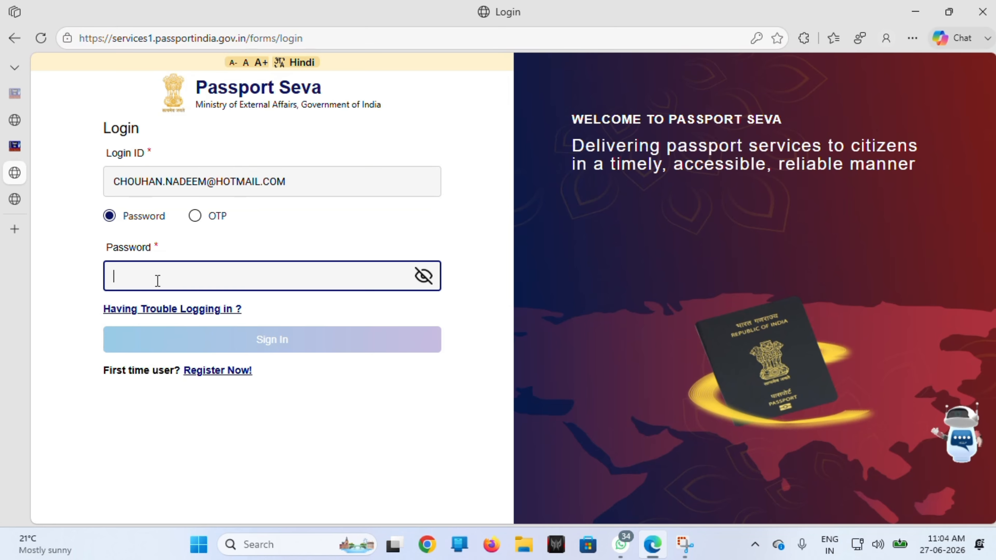
pyautogui.write('•••••')
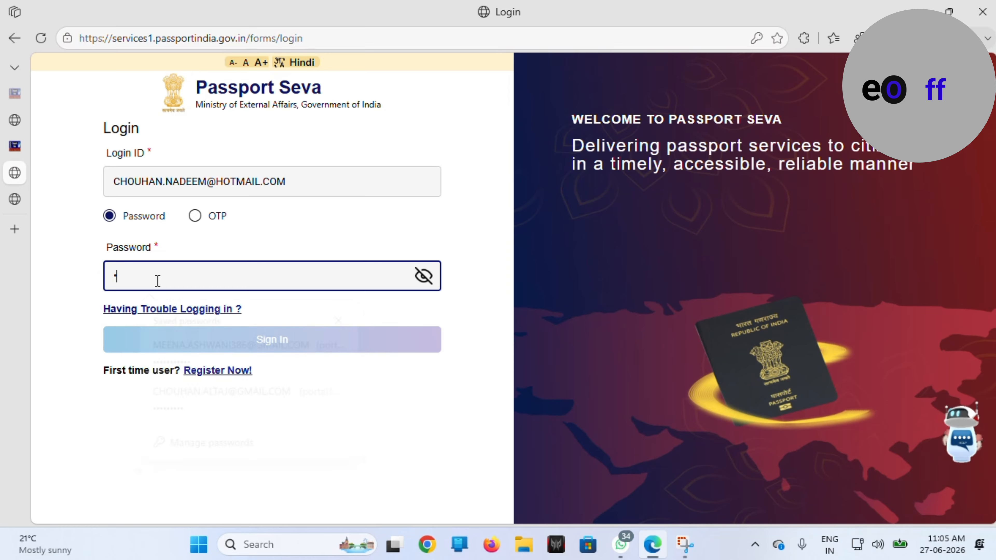
pyautogui.write('•••••')
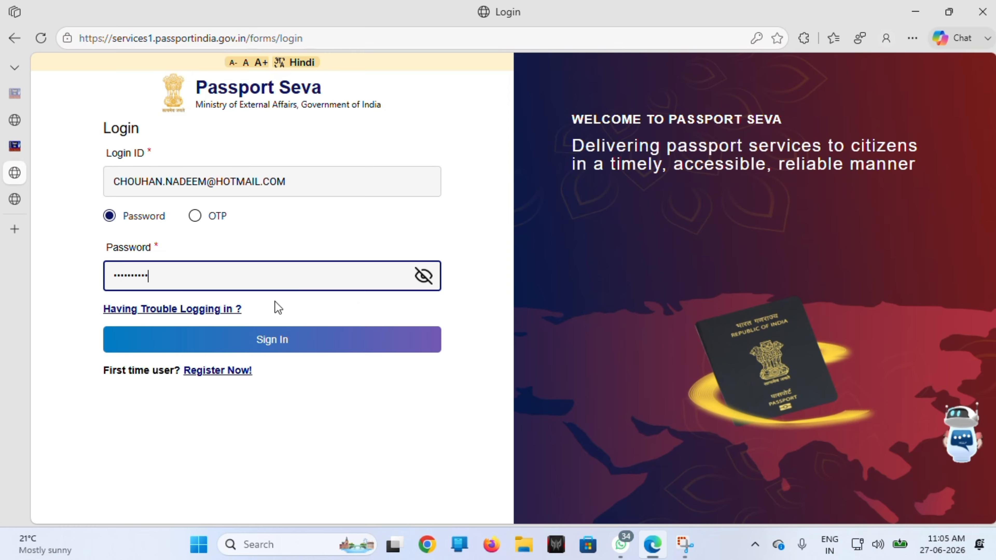
pyautogui.click(252, 339)
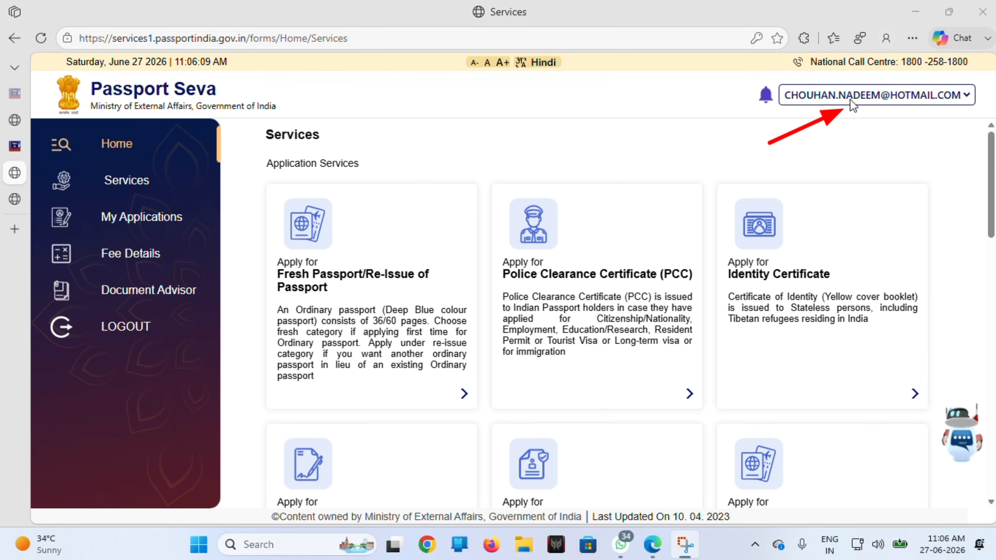
# Step: Save the profile through Modify Profile with Birth City hint question, hint answer and mobile number
pyautogui.click(863, 94)
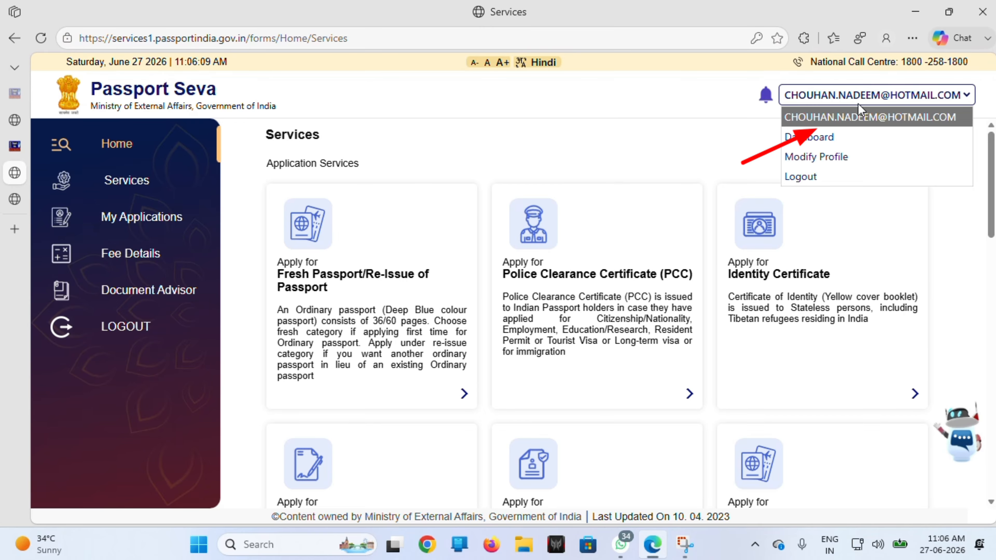
pyautogui.click(819, 153)
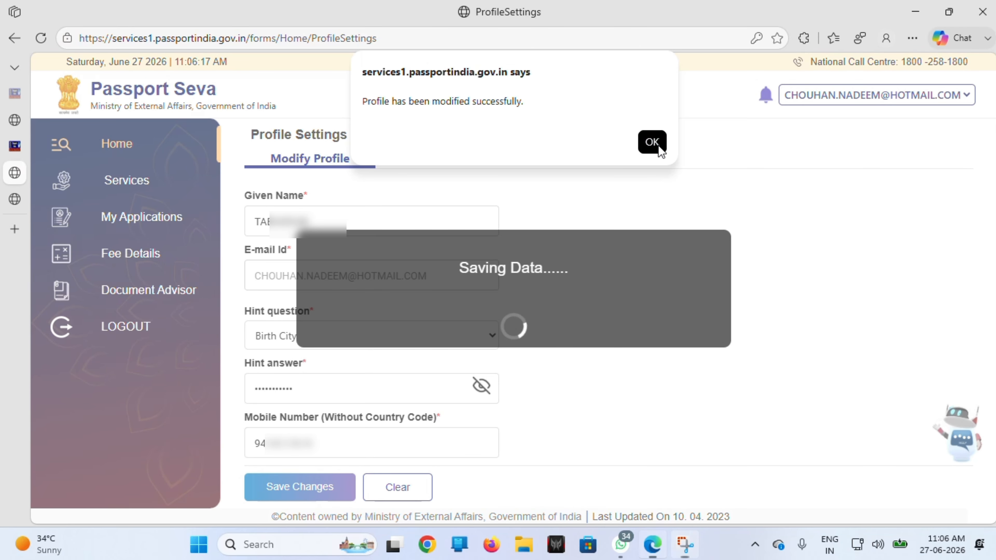
pyautogui.click(650, 142)
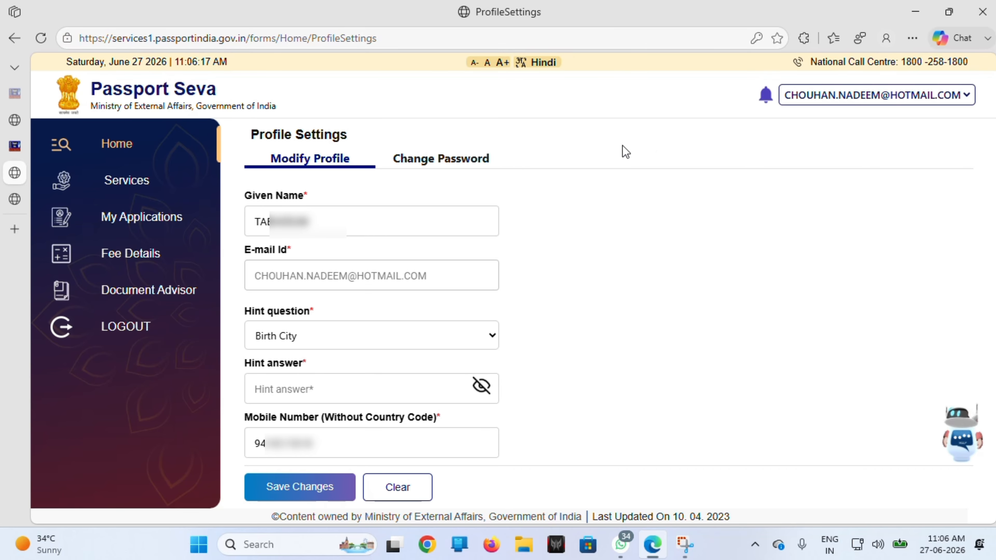
# Step: Start a Fresh Passport/Re-Issue application from Services, skipping previous passport details
pyautogui.click(133, 181)
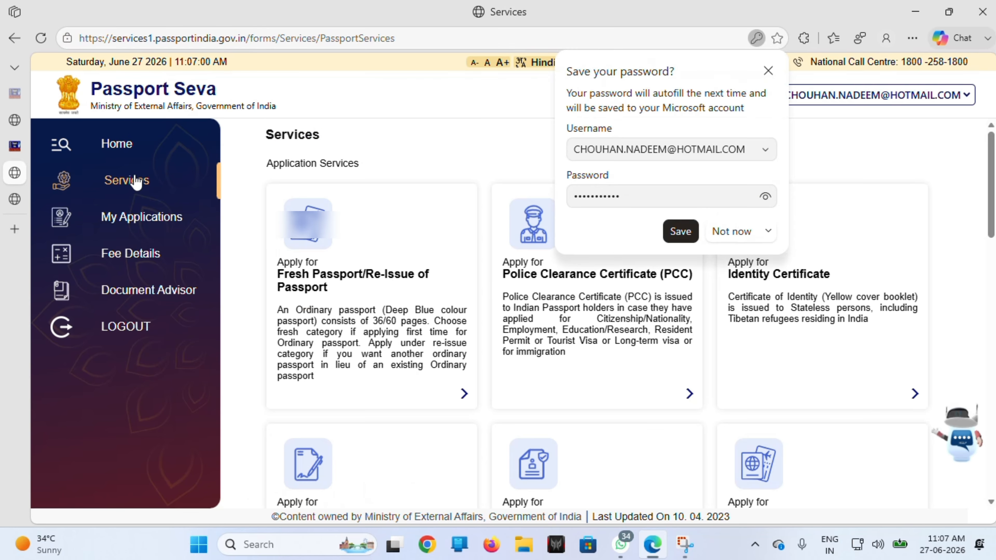
pyautogui.click(730, 235)
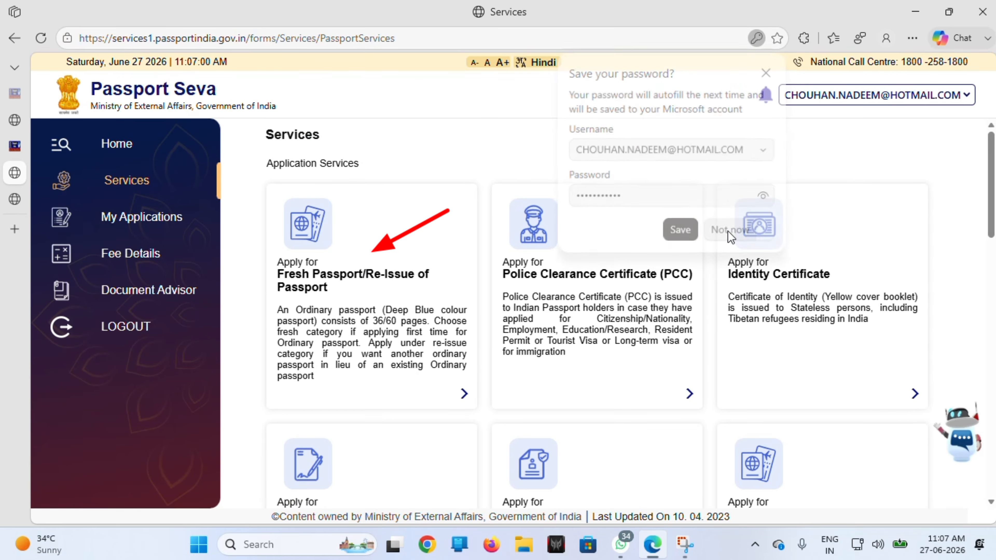
pyautogui.click(372, 332)
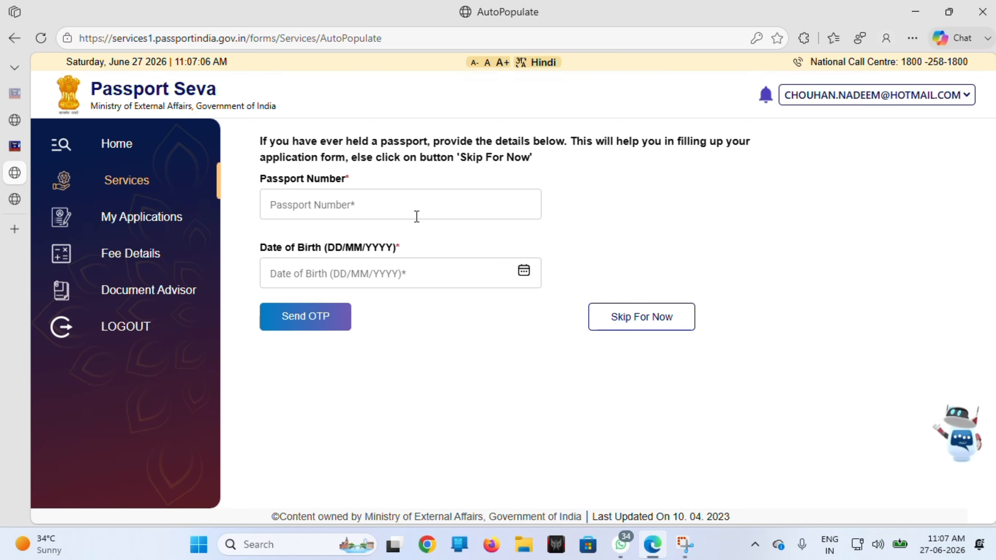
pyautogui.click(623, 323)
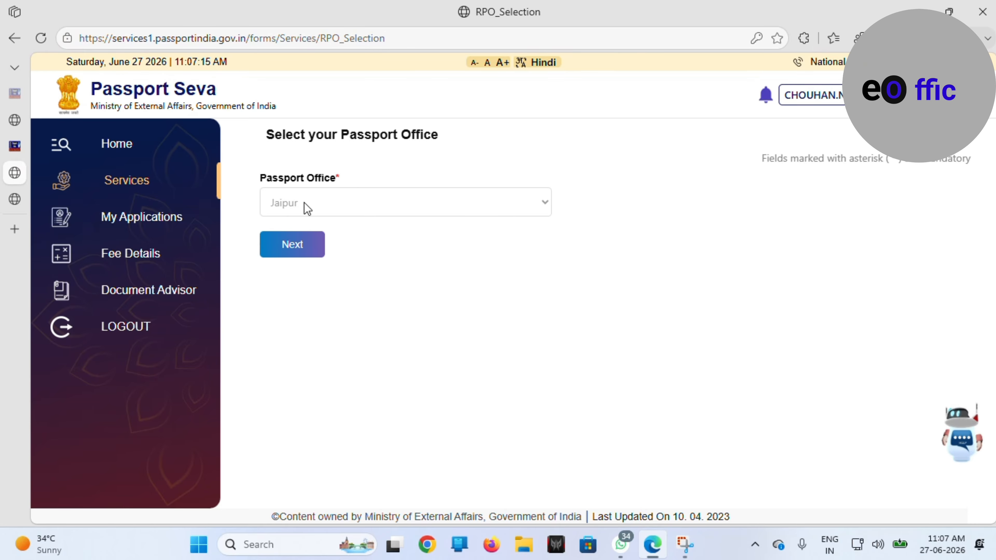
# Step: Keep the Jaipur office, then choose Fresh Passport, Normal, 36 Pages and save
pyautogui.click(304, 248)
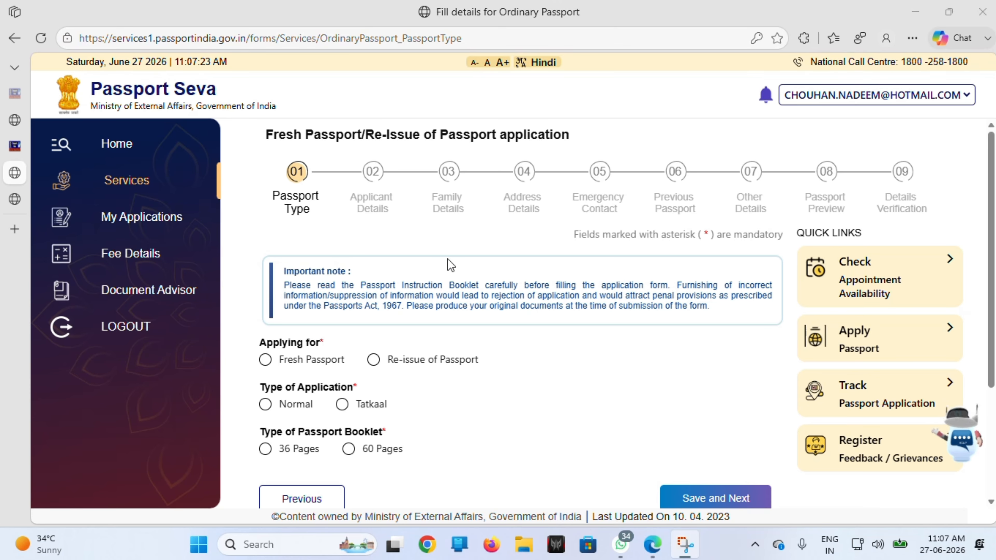
pyautogui.click(266, 360)
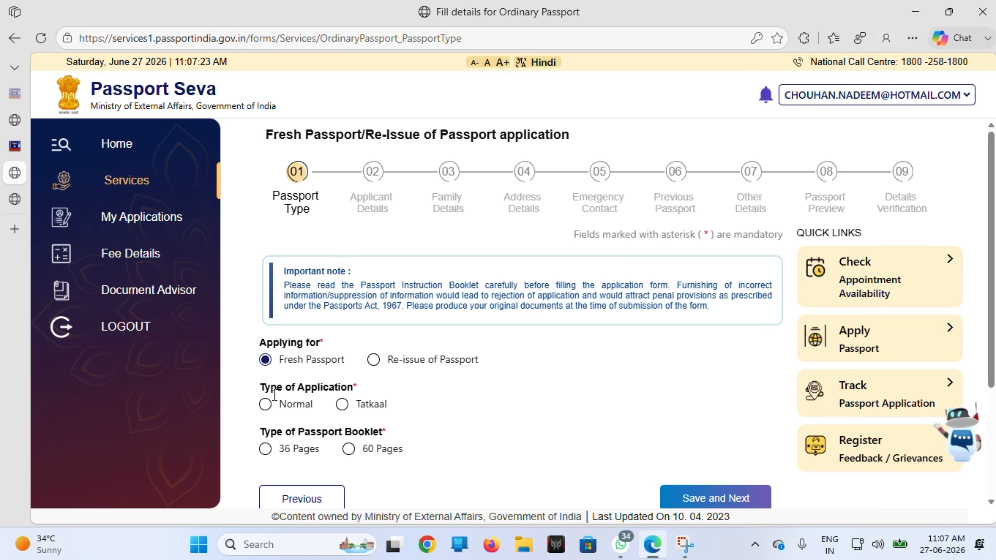
pyautogui.click(266, 405)
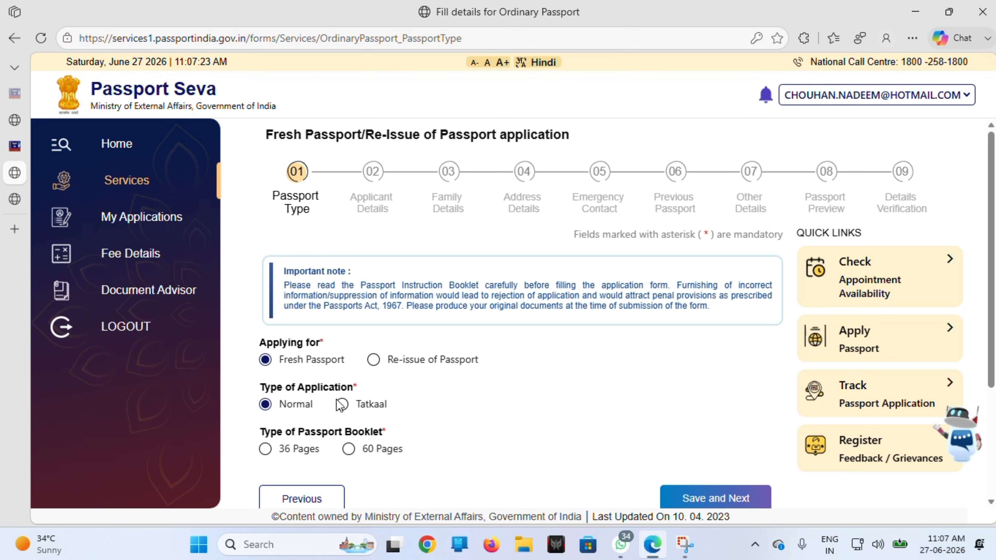
pyautogui.scroll(-2, 337, 397)
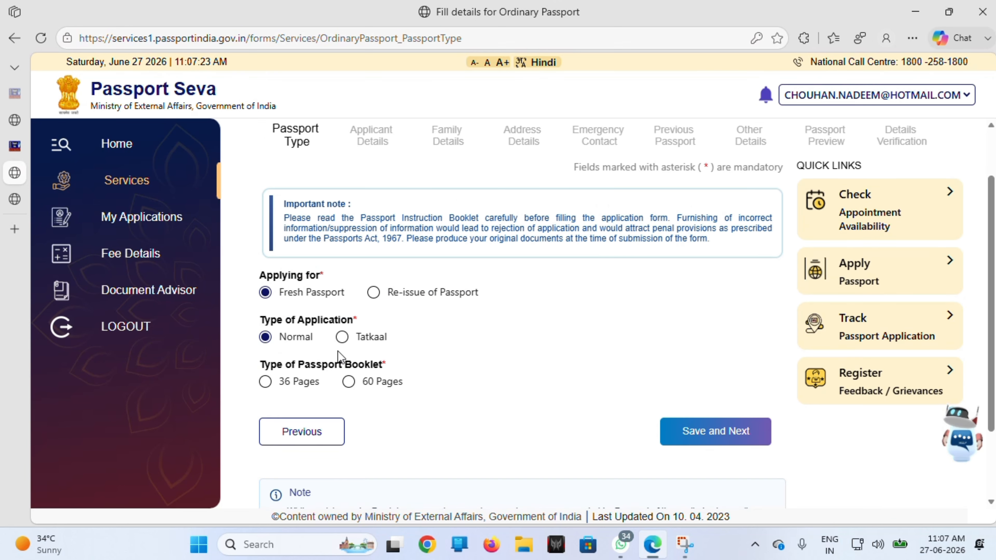
pyautogui.click(267, 384)
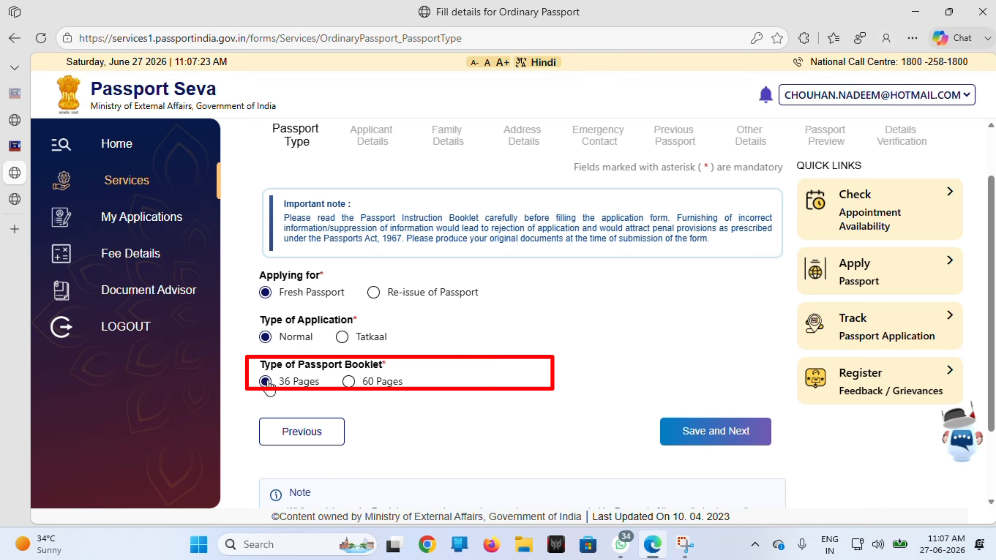
pyautogui.click(692, 433)
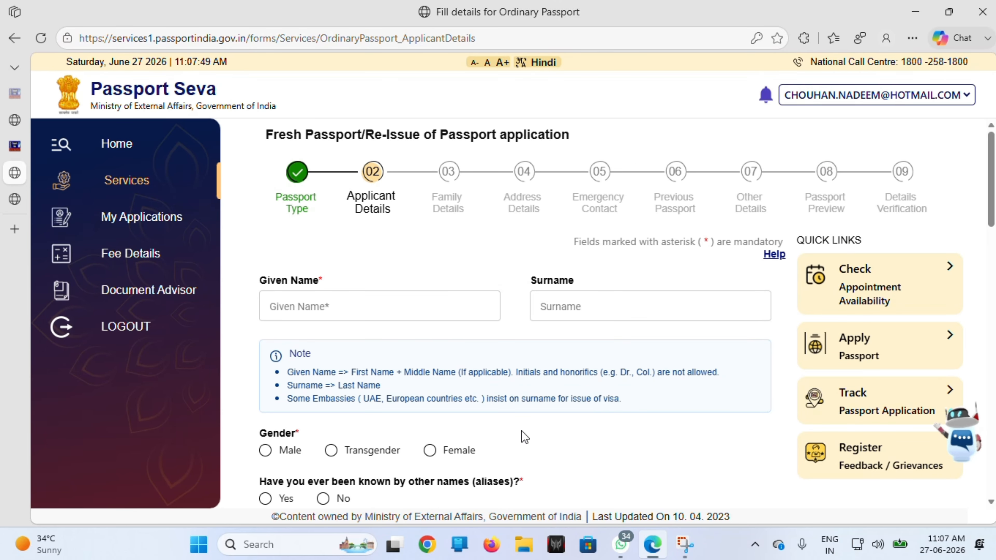
# Step: Set gender to Female, answer No to aliases and name change, and mark birthplace within India
pyautogui.scroll(-3, 522, 430)
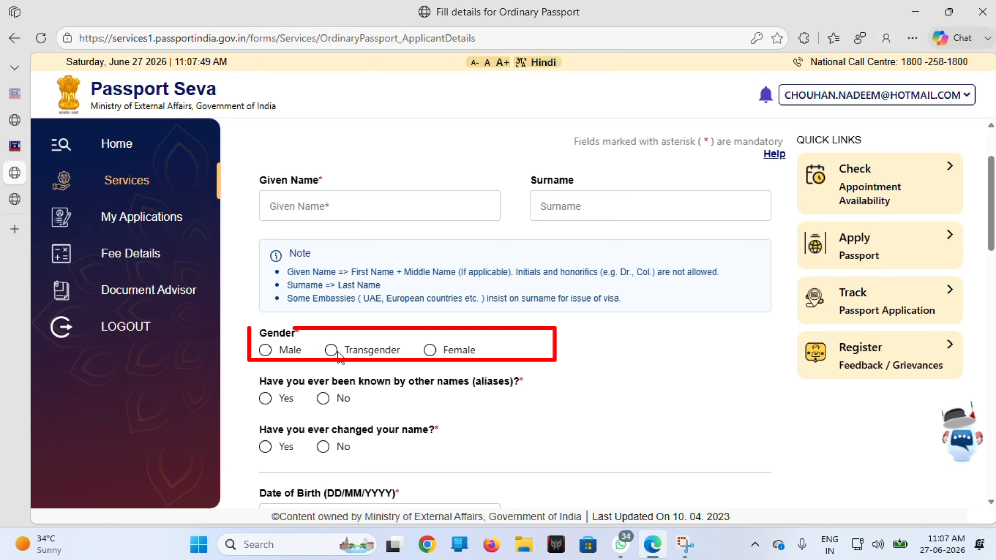
pyautogui.click(429, 350)
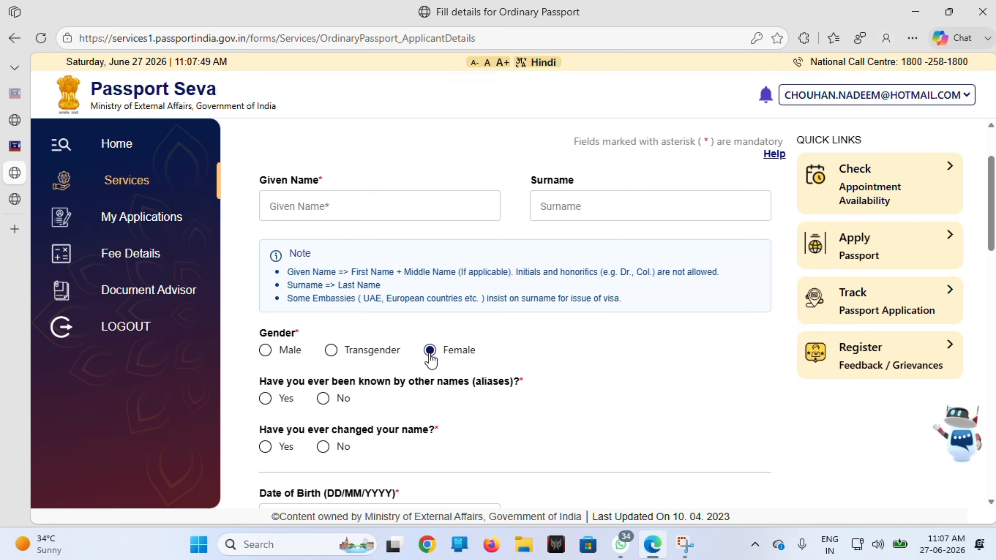
pyautogui.click(323, 399)
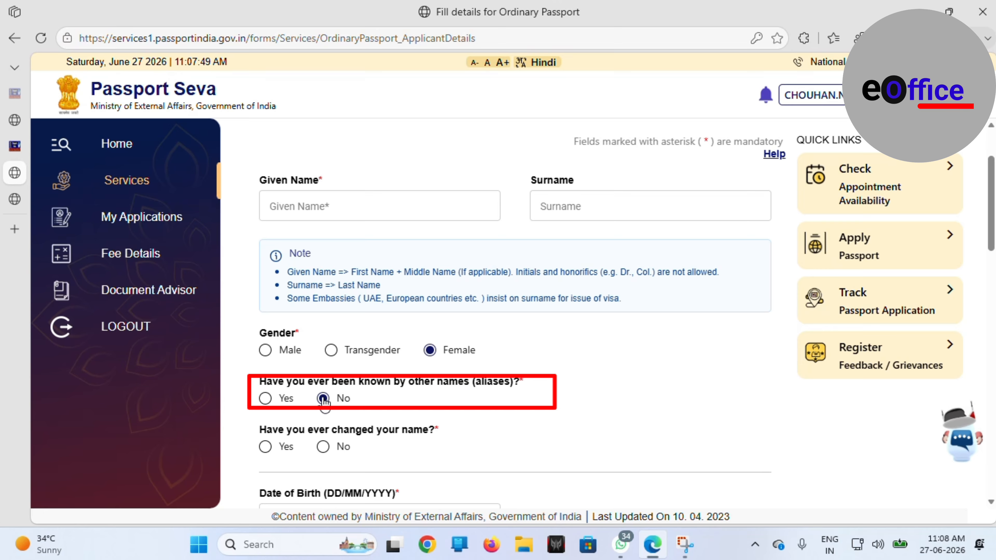
pyautogui.click(323, 447)
pyautogui.scroll(-5, 325, 451)
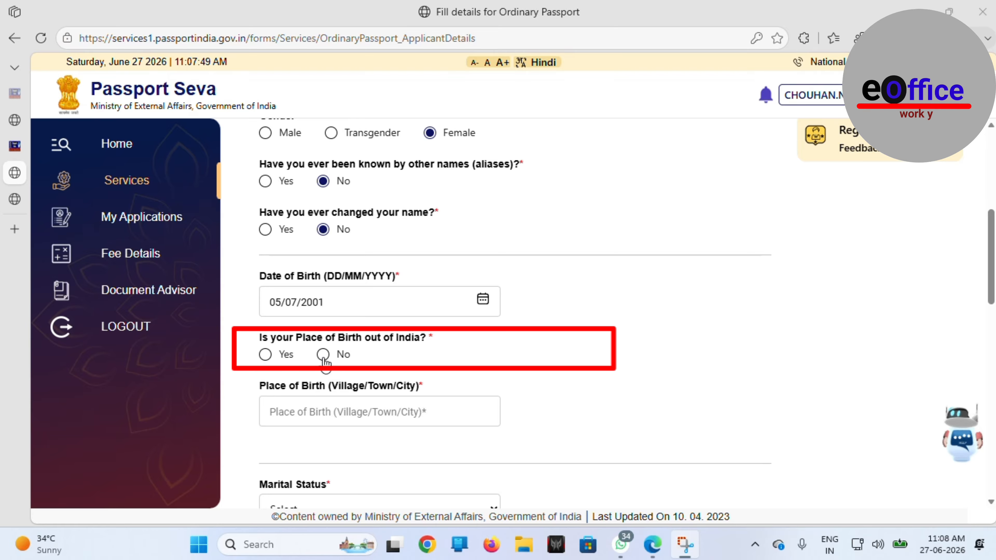
pyautogui.click(323, 357)
pyautogui.click(379, 411)
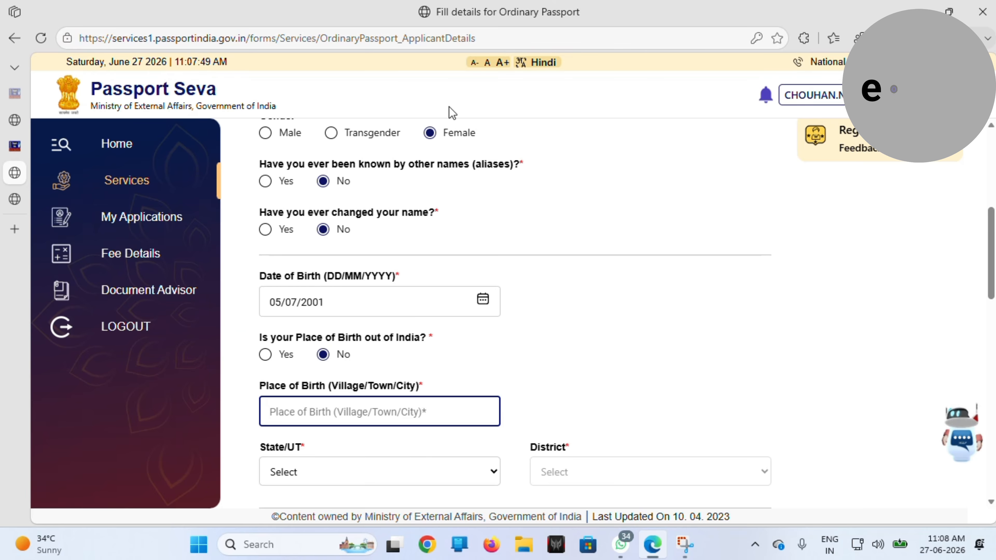
pyautogui.click(426, 28)
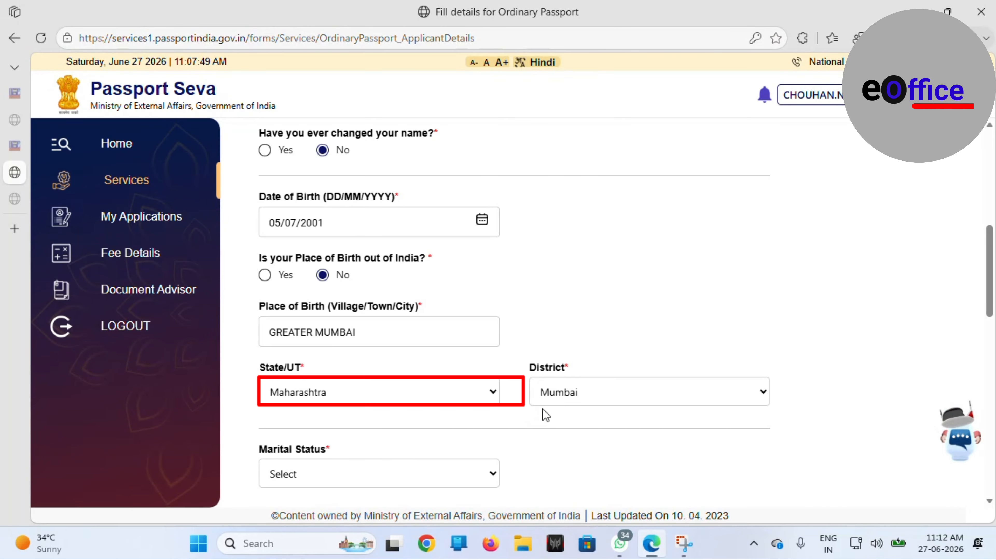
# Step: Set marital status to Single and citizenship to by Birth
pyautogui.scroll(-2, 546, 415)
pyautogui.click(480, 379)
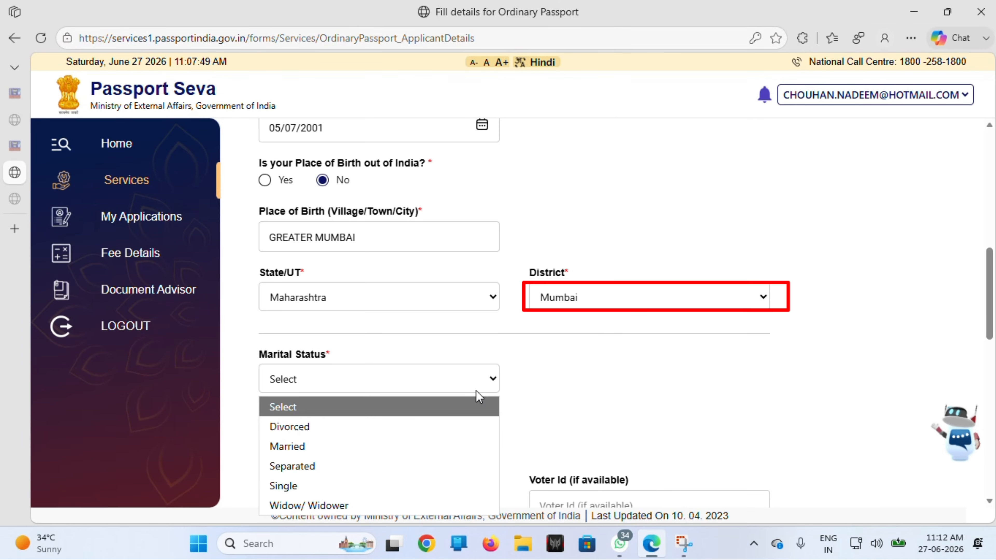
pyautogui.click(294, 485)
pyautogui.scroll(-3, 549, 404)
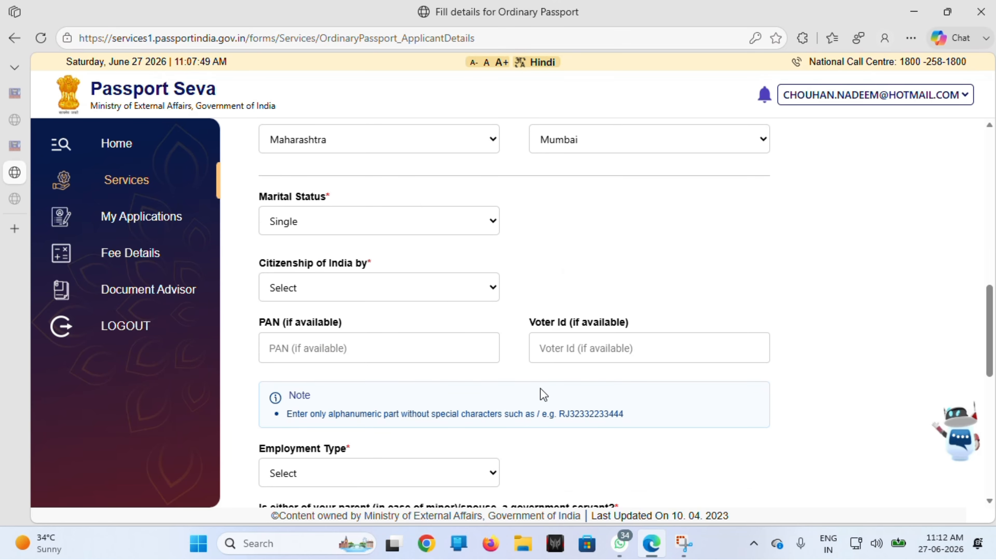
pyautogui.click(404, 299)
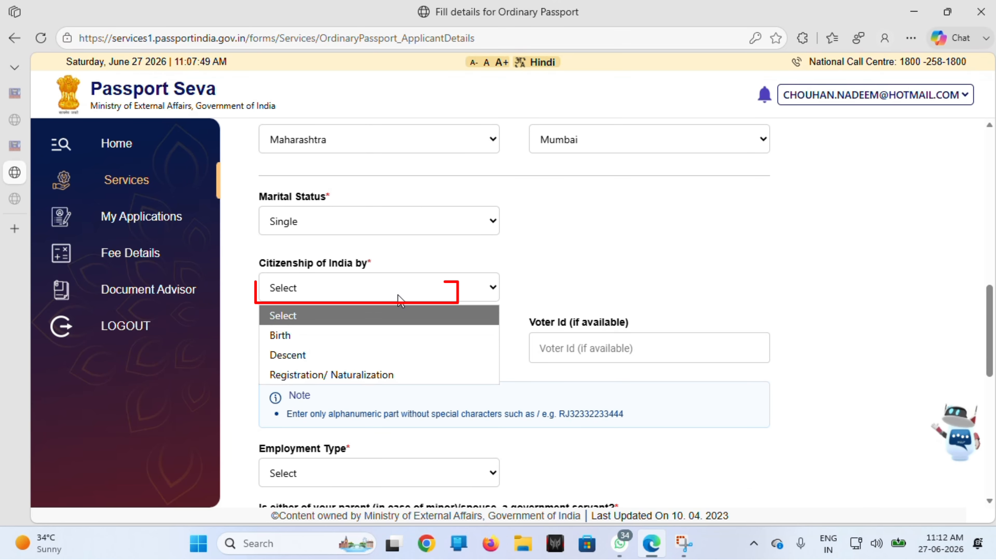
pyautogui.click(325, 338)
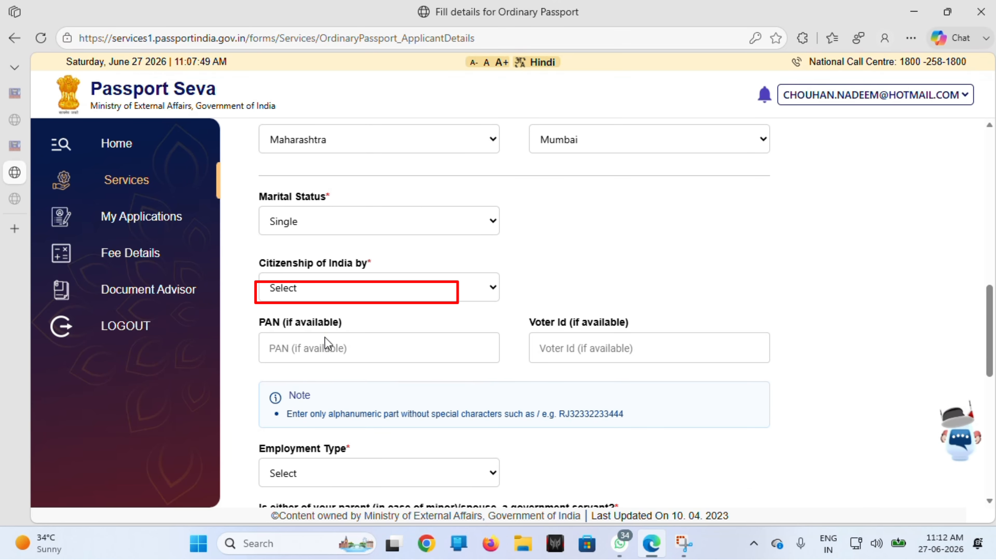
# Step: Go through the PAN and Voter Id fields and their ID note
pyautogui.rightClick(557, 270)
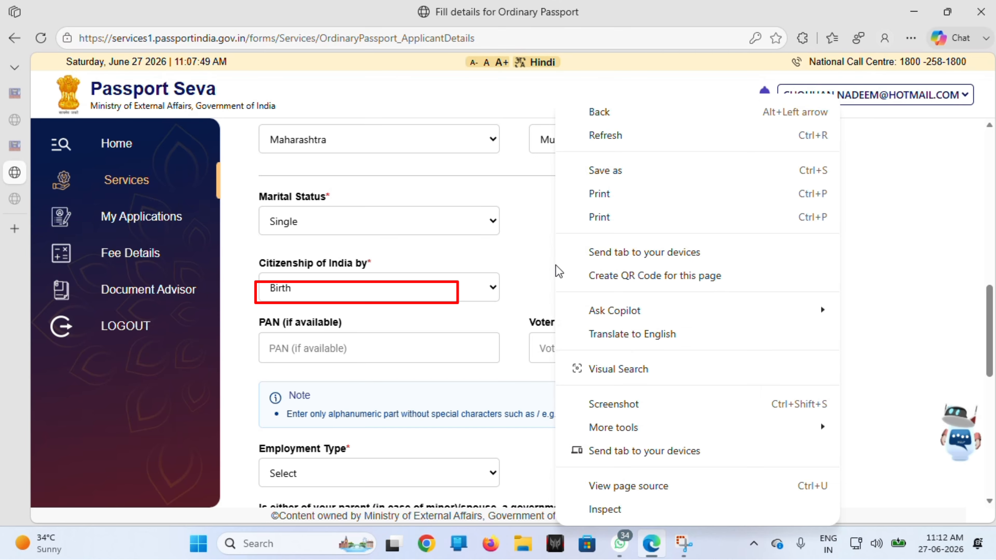
pyautogui.click(538, 272)
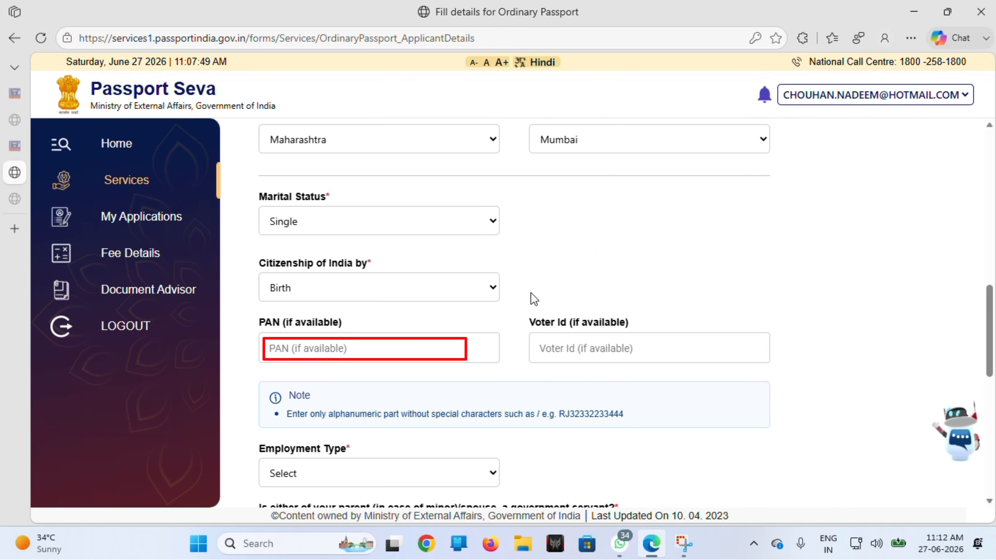
pyautogui.scroll(-1, 529, 346)
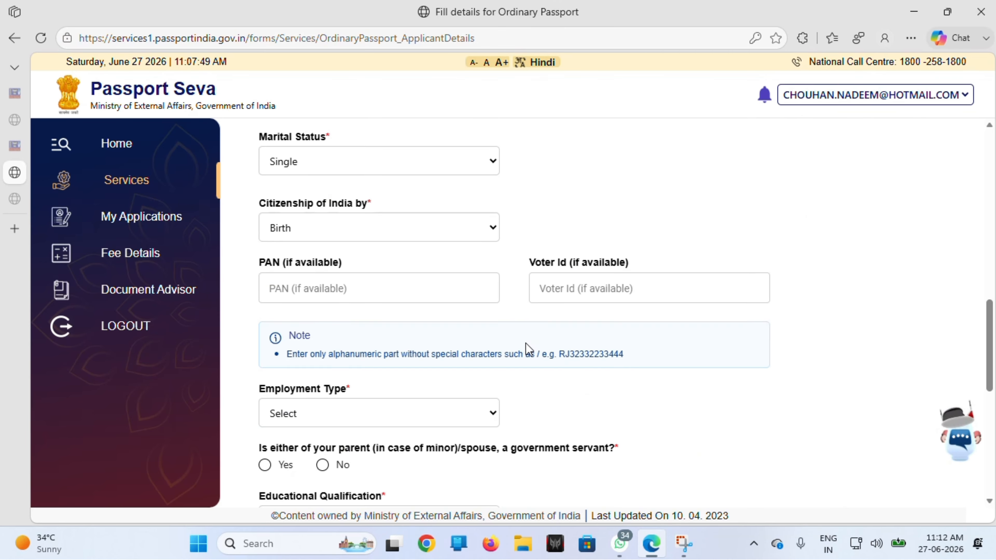
pyautogui.click(450, 300)
pyautogui.click(572, 293)
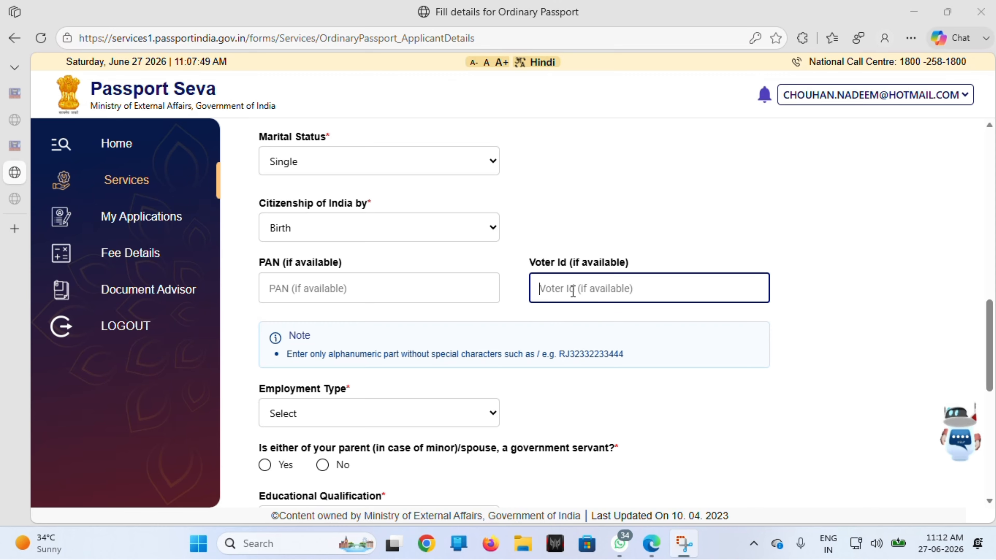
pyautogui.moveTo(543, 352); pyautogui.dragTo(535, 353)
pyautogui.click(585, 359)
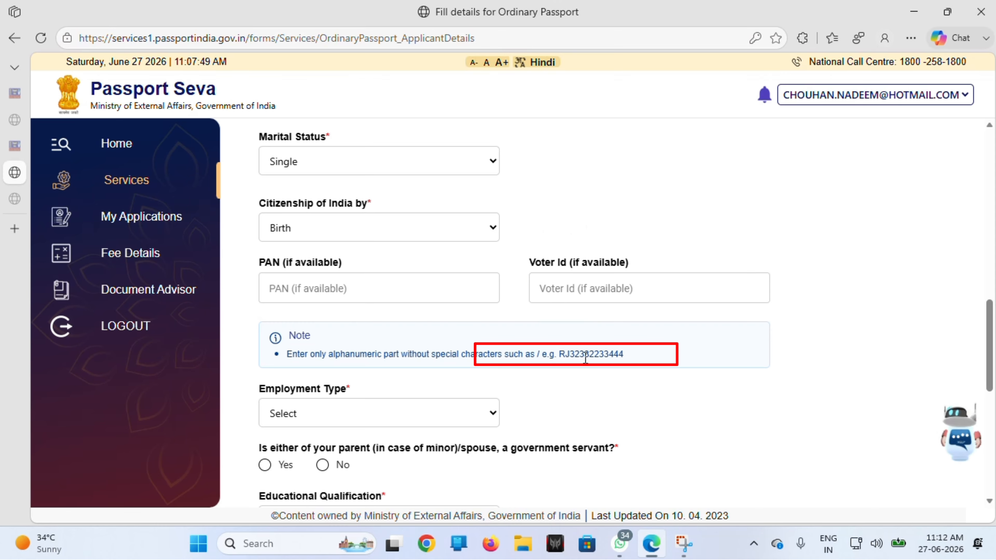
# Step: Choose Not Employed, answer No for government-servant parent/spouse, and select Graduate And Above education
pyautogui.scroll(-3, 510, 341)
pyautogui.click(440, 304)
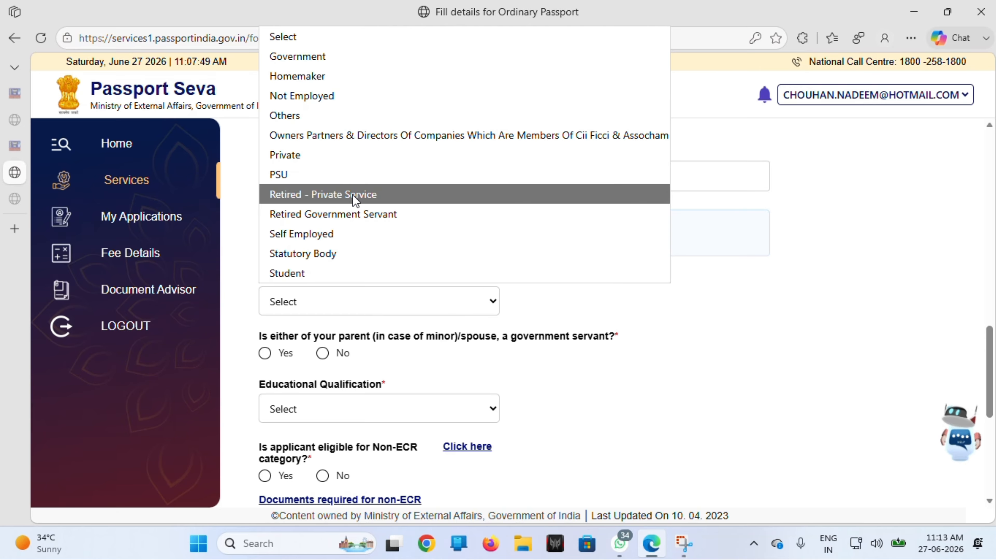
pyautogui.click(331, 97)
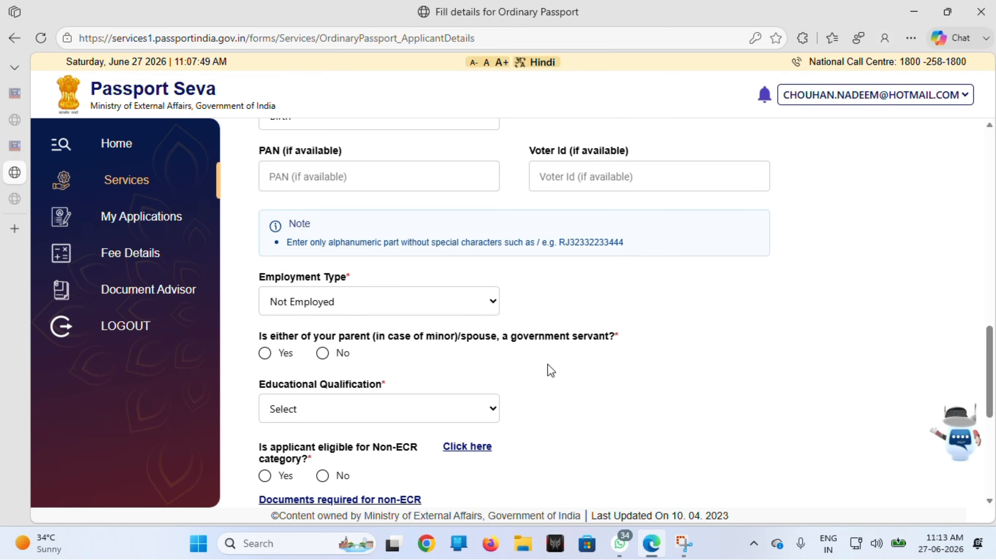
pyautogui.scroll(-3, 549, 371)
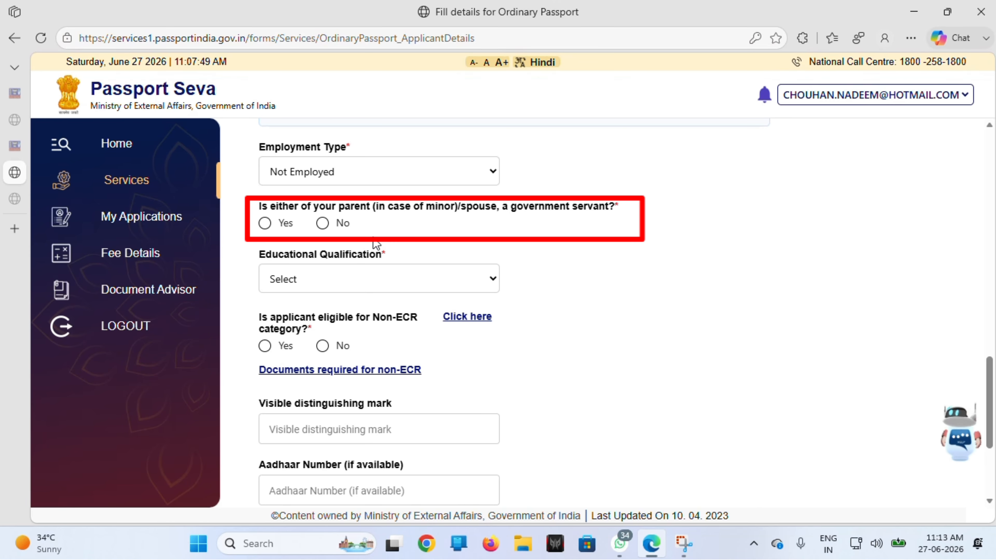
pyautogui.click(322, 223)
pyautogui.click(378, 271)
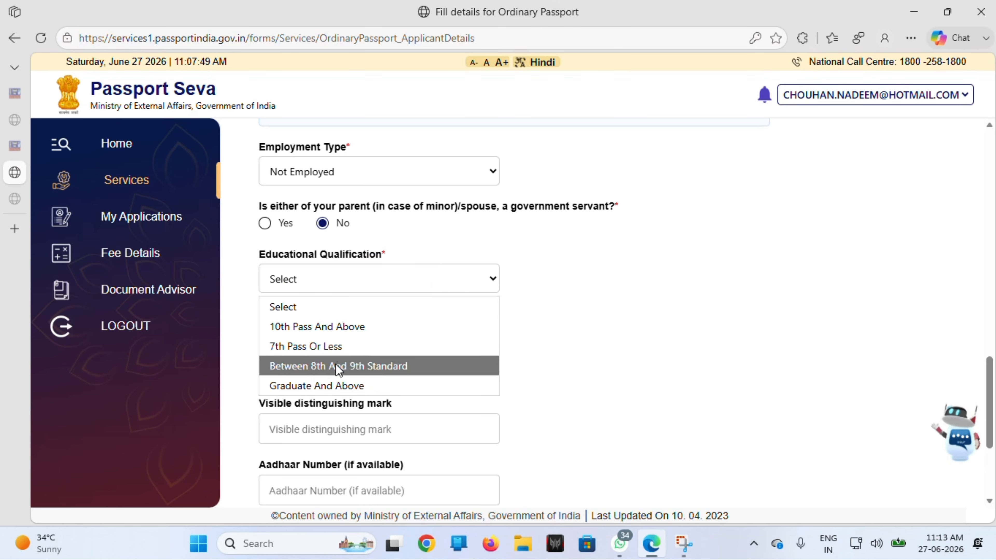
pyautogui.click(323, 385)
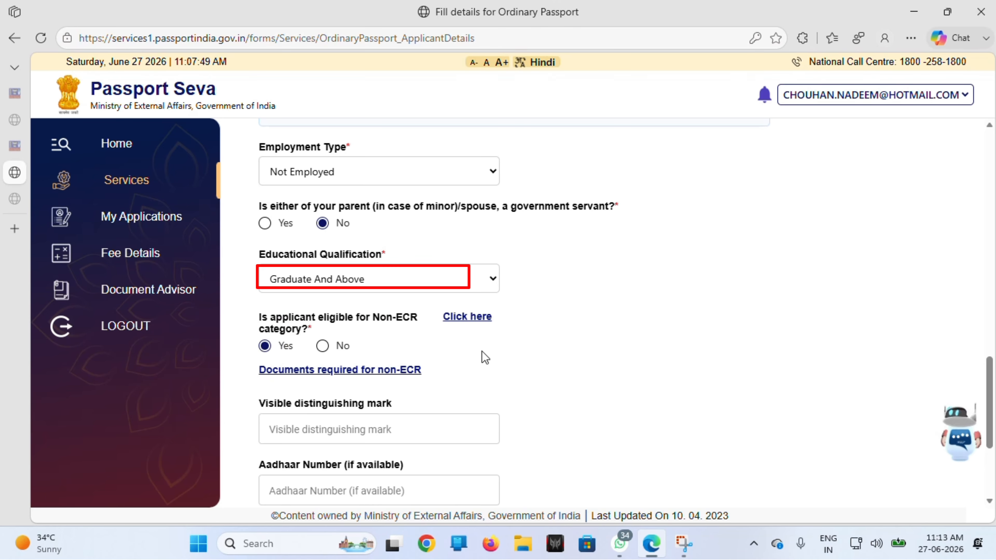
pyautogui.scroll(-1, 469, 349)
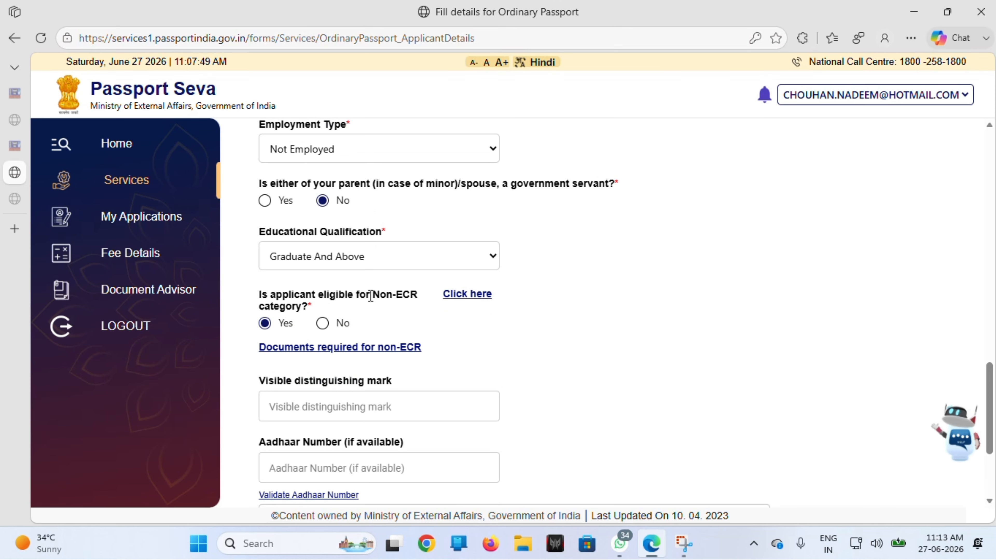
pyautogui.moveTo(370, 294); pyautogui.dragTo(417, 296)
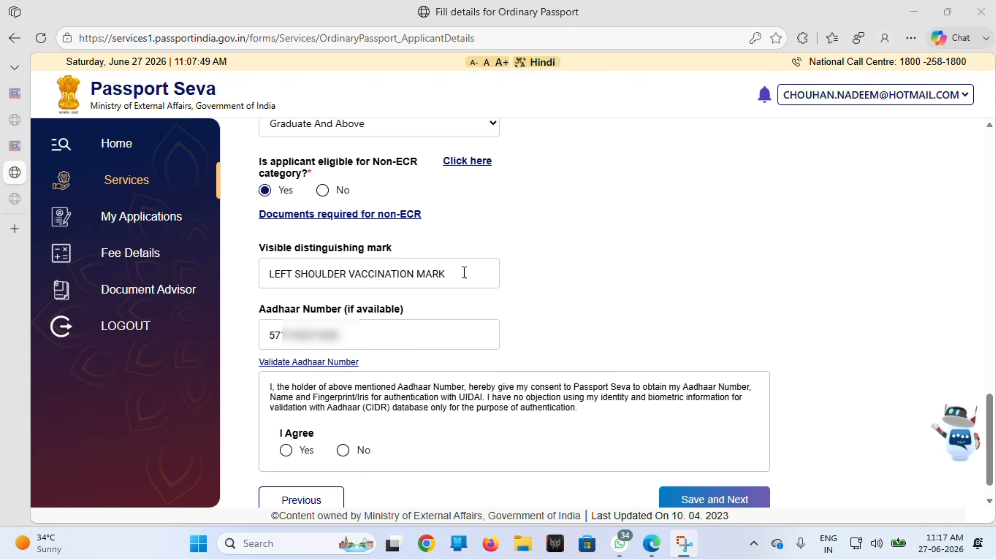
# Step: Clear the distinguishing-mark field, check the Aadhaar number and give Aadhaar consent (I Agree: Yes)
pyautogui.doubleClick(466, 272)
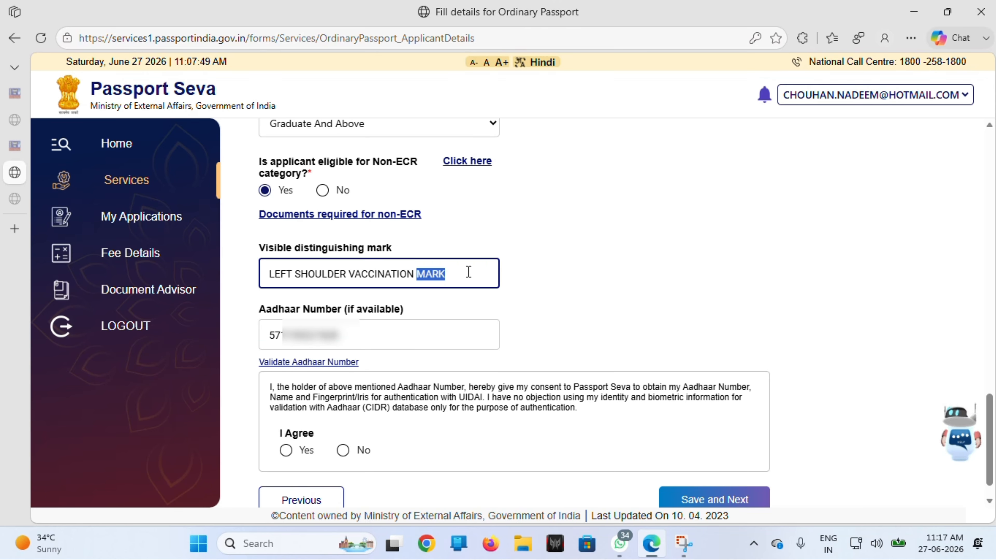
pyautogui.tripleClick(468, 271)
pyautogui.click(551, 273)
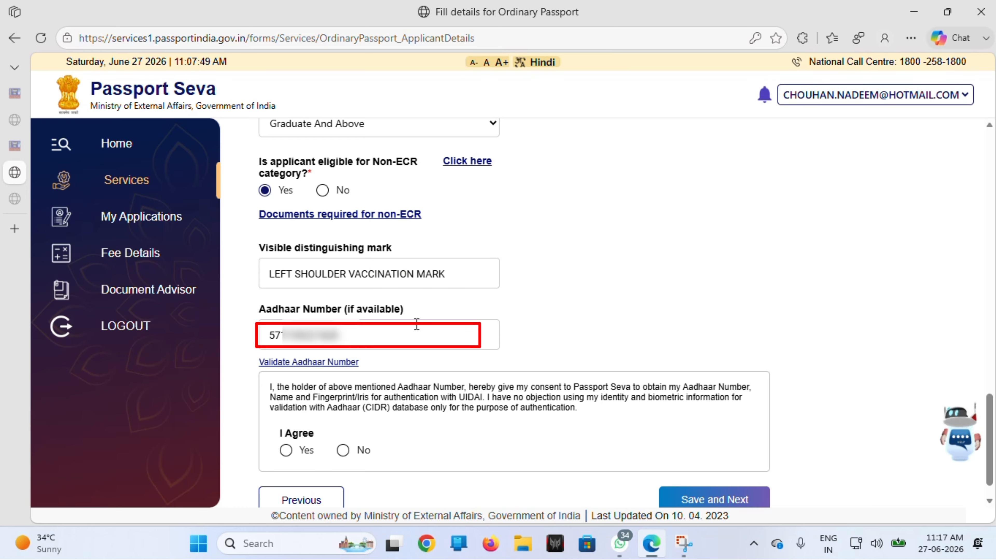
pyautogui.click(416, 324)
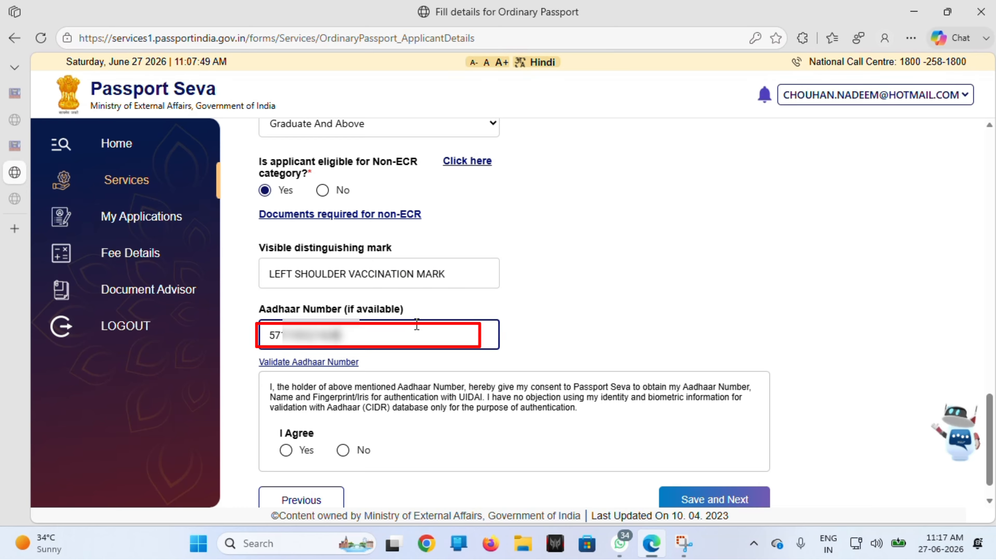
pyautogui.scroll(-1, 366, 372)
pyautogui.click(285, 414)
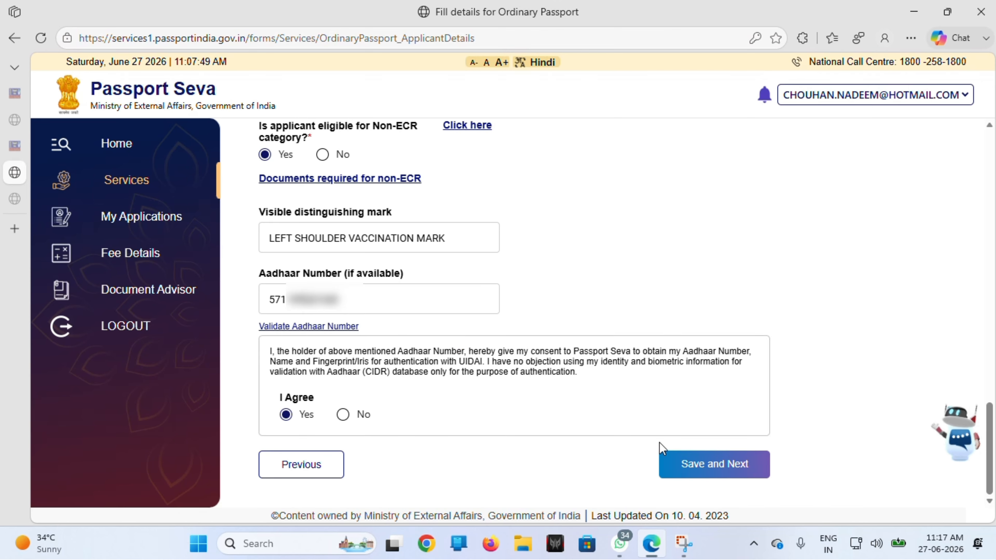
# Step: After the save error, fill in the applicant's given name and return to the form bottom
pyautogui.click(704, 465)
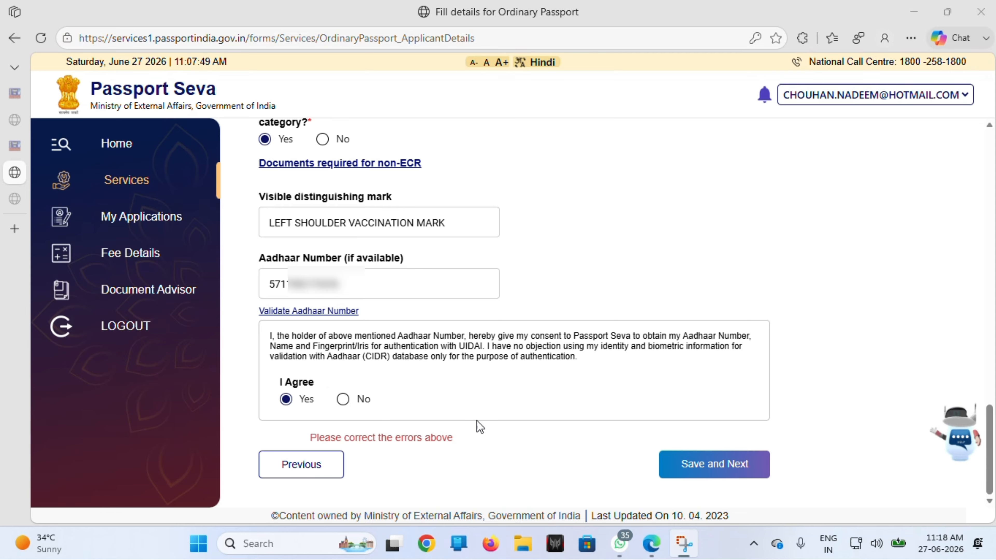
pyautogui.moveTo(454, 436); pyautogui.dragTo(316, 437)
pyautogui.click(464, 438)
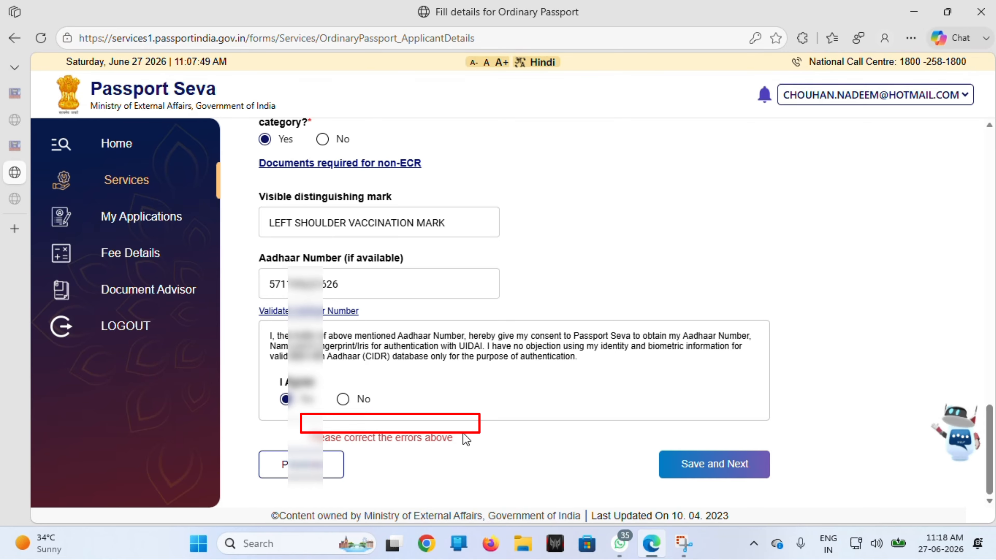
pyautogui.scroll(5, 463, 433)
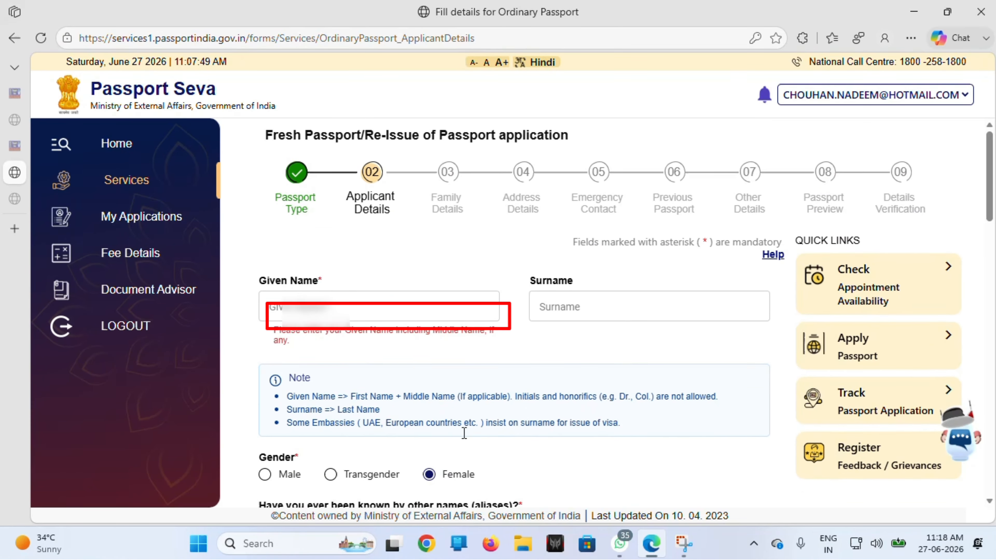
pyautogui.click(359, 308)
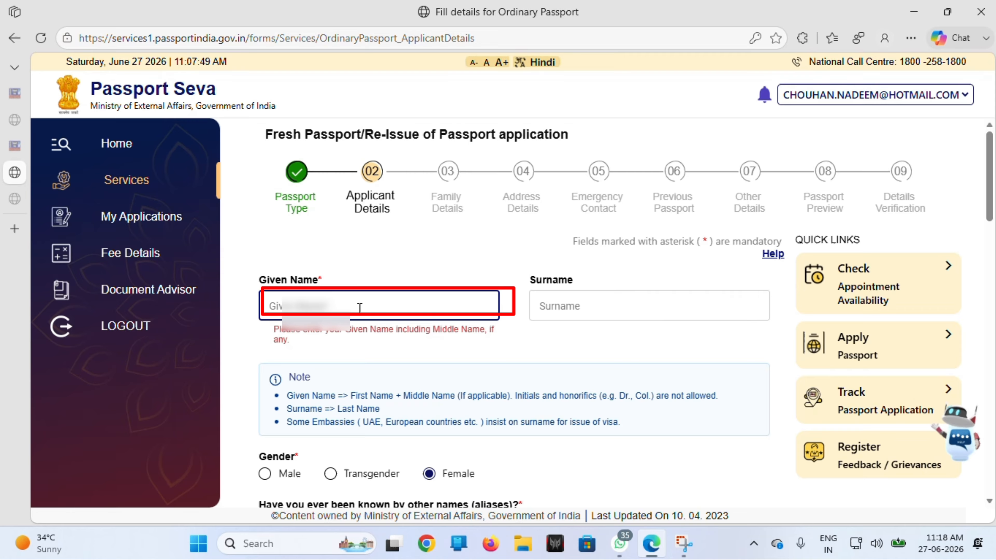
pyautogui.write('TA')
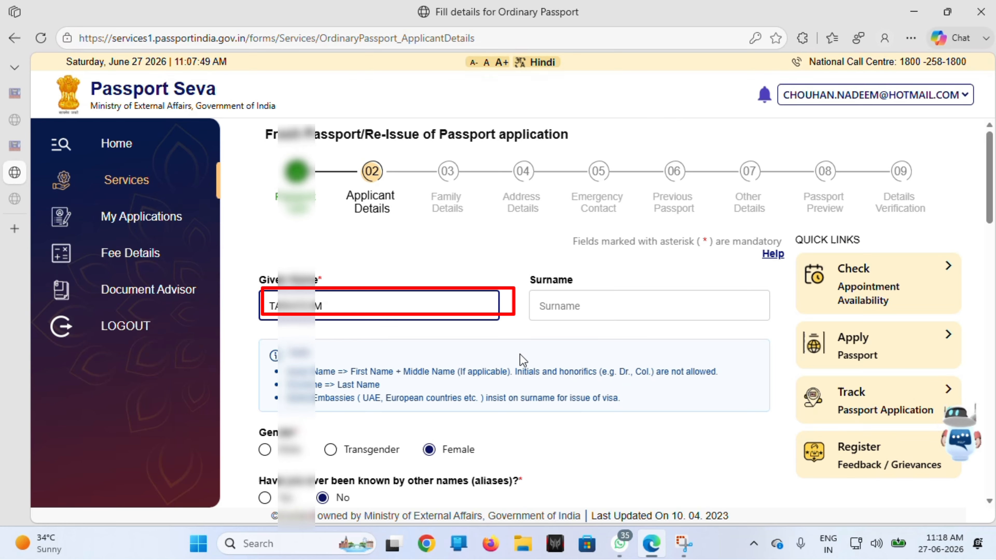
pyautogui.scroll(-15, 520, 356)
pyautogui.scroll(-5, 523, 360)
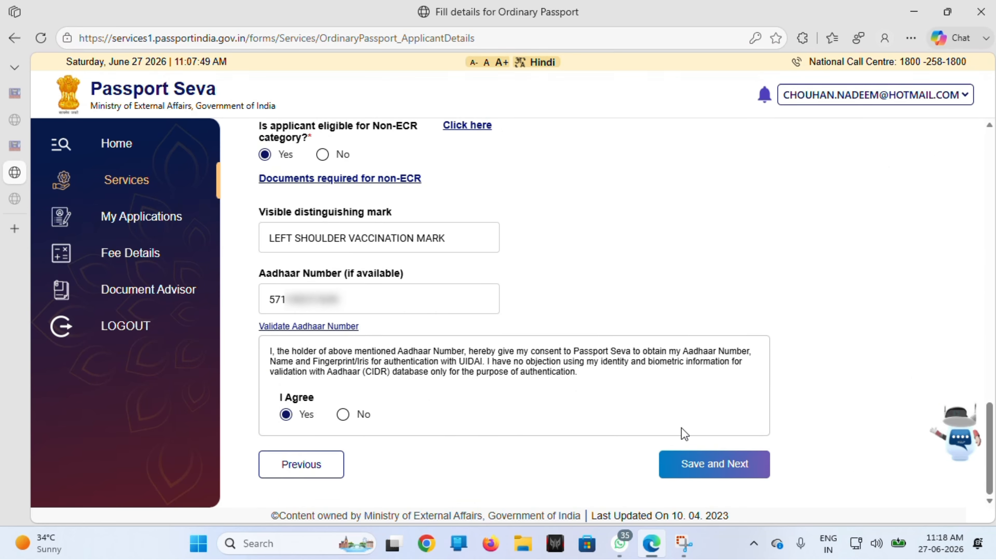
# Step: Save applicant details, confirm the parents' names, leave Legal Guardian blank and save Family Details
pyautogui.click(680, 476)
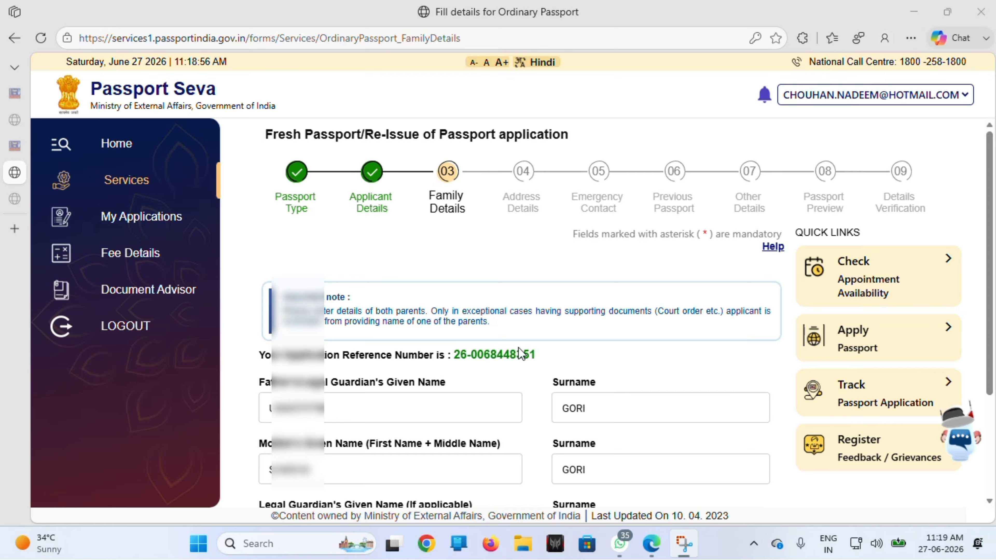
pyautogui.scroll(-2, 518, 347)
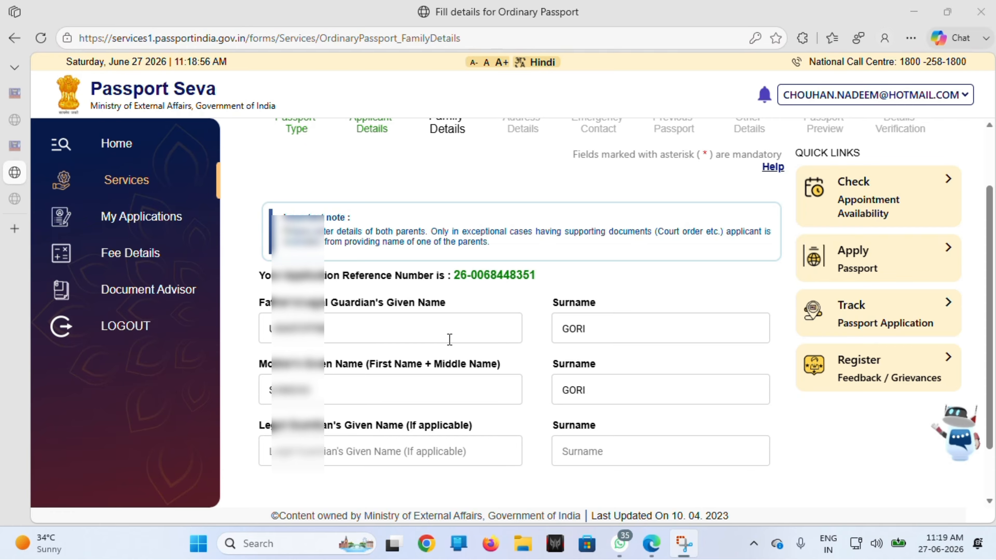
pyautogui.click(433, 392)
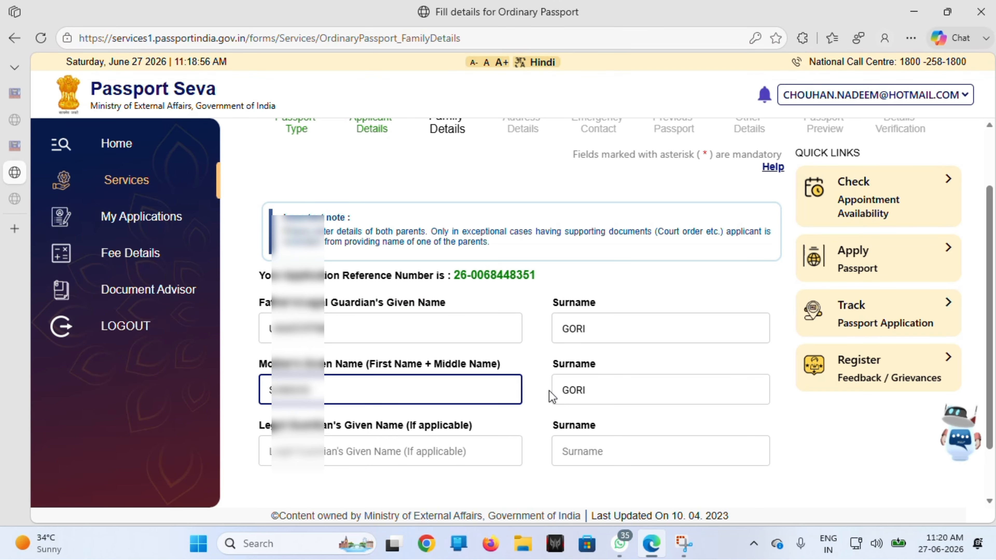
pyautogui.scroll(-2, 550, 395)
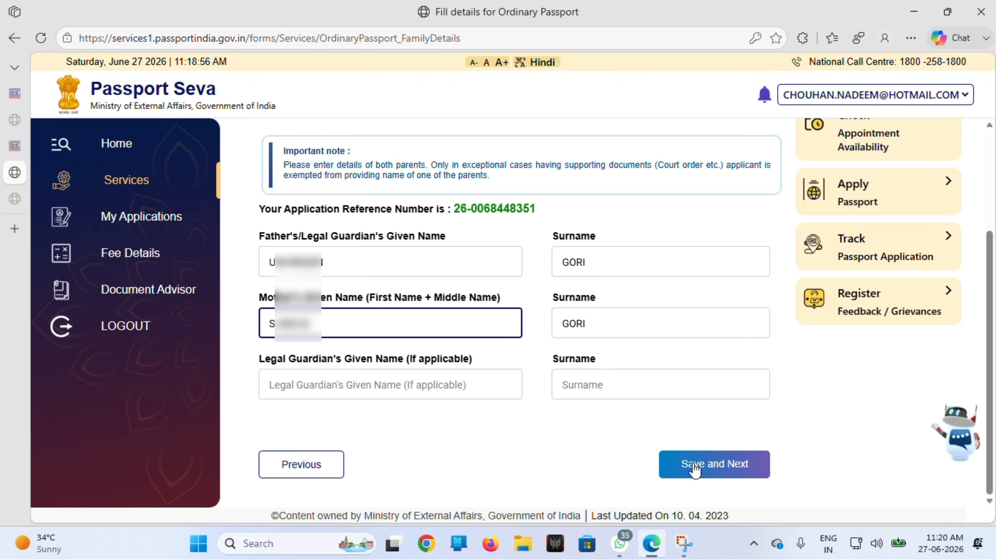
pyautogui.click(473, 386)
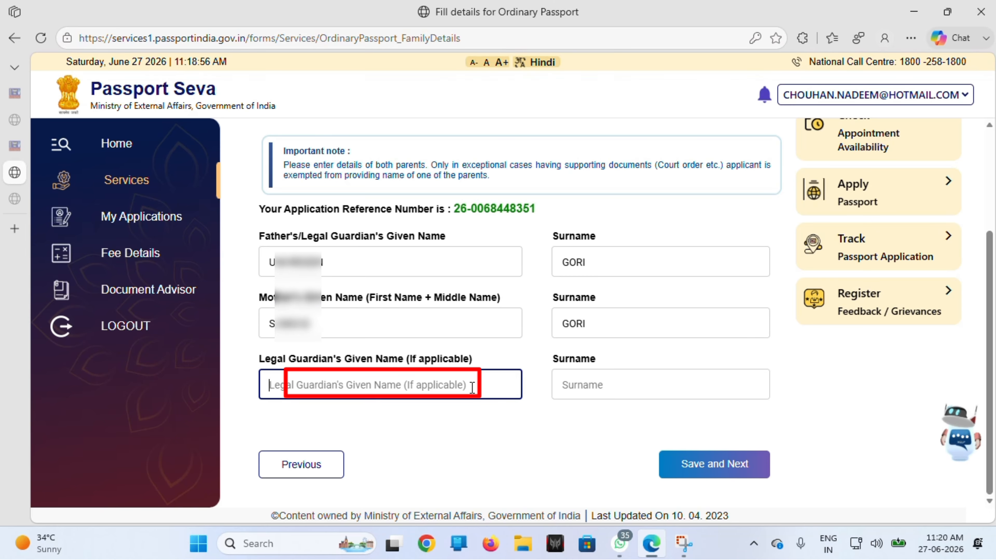
pyautogui.click(597, 429)
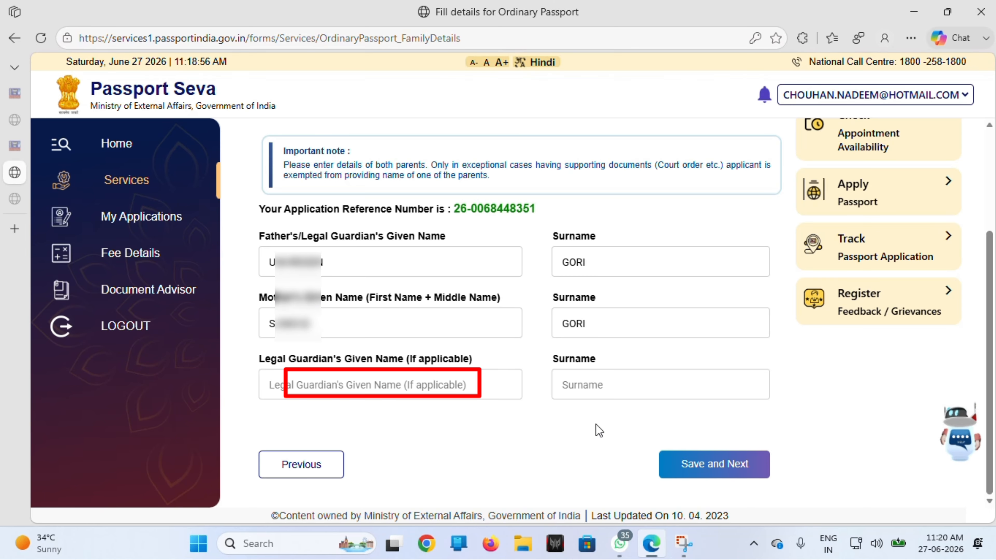
pyautogui.click(686, 473)
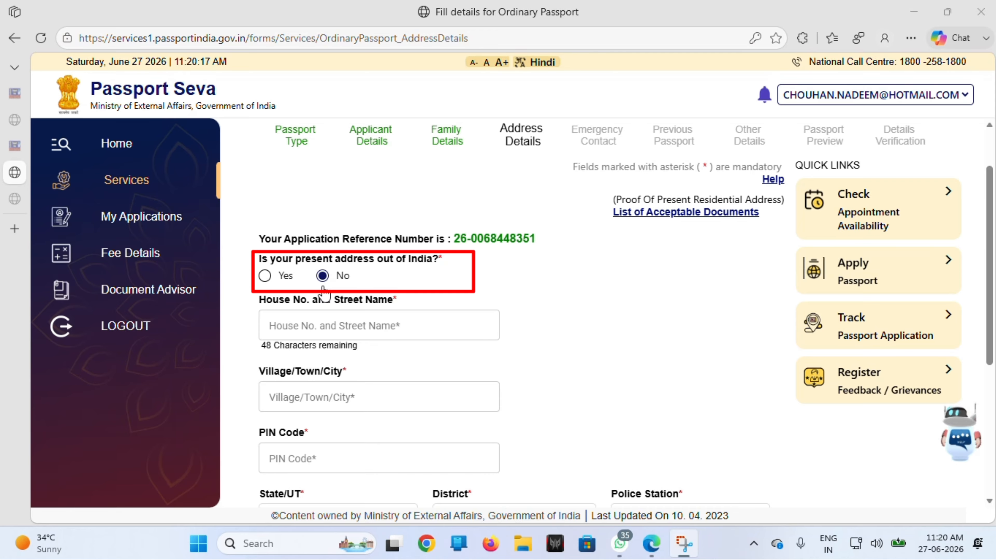
# Step: Enter the present address, mark the permanent address available and same, then save and confirm
pyautogui.click(301, 319)
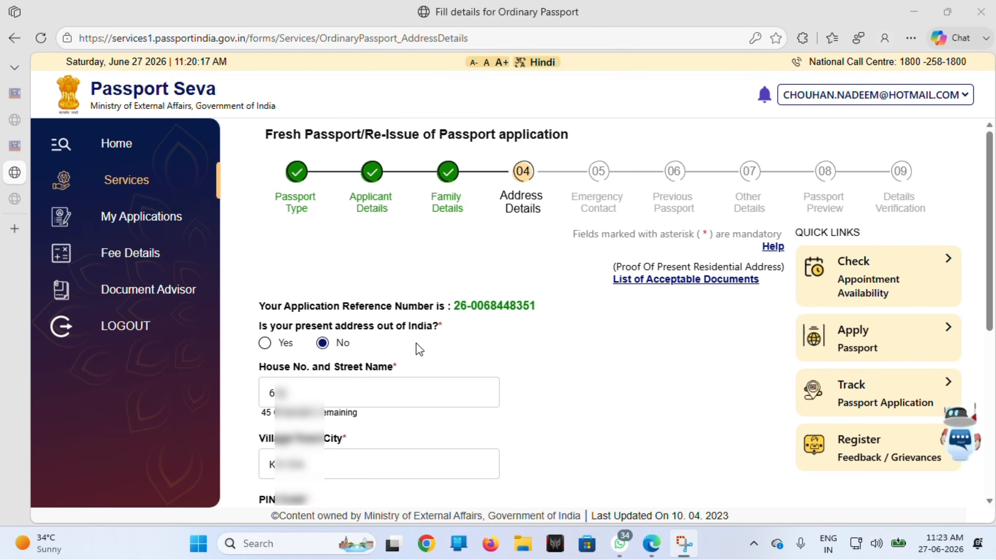
pyautogui.scroll(-2, 417, 338)
pyautogui.scroll(-3, 419, 349)
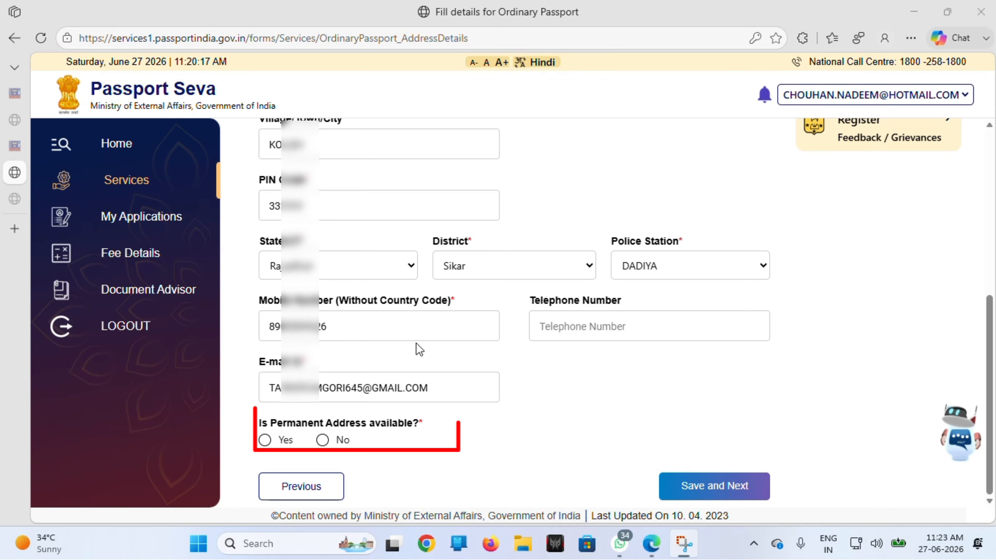
pyautogui.click(265, 442)
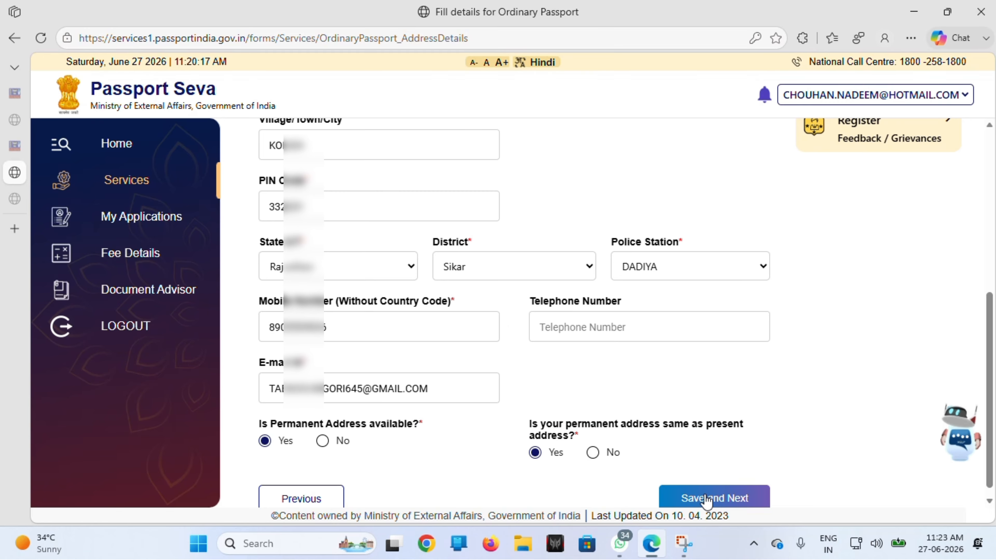
pyautogui.click(704, 494)
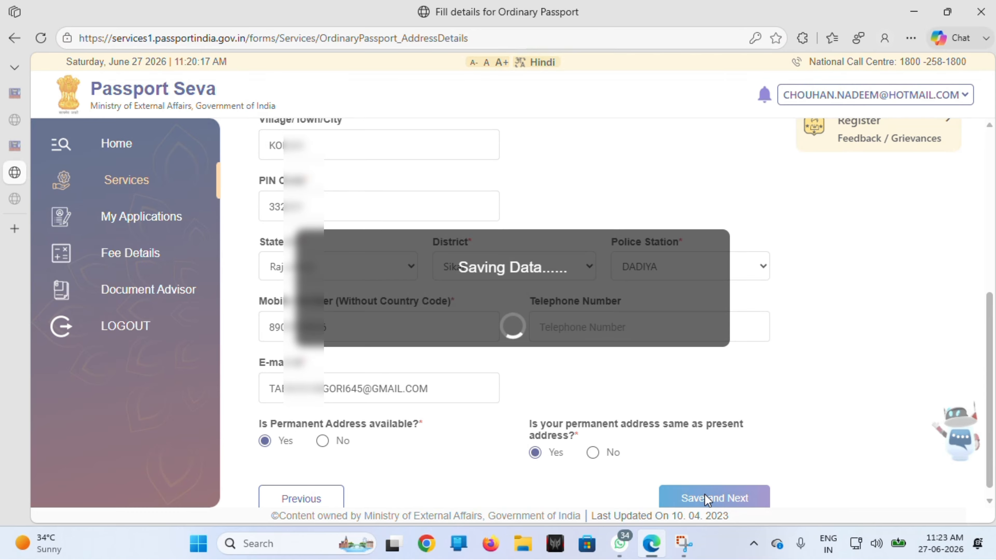
pyautogui.press('Return')
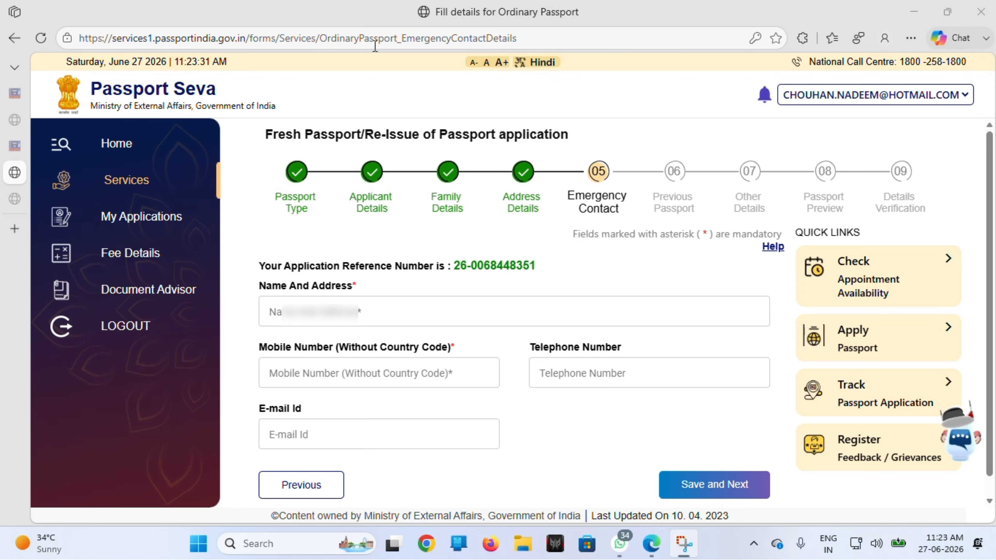
# Step: Enter the emergency contact's name, address, mobile number and e-mail, then save
pyautogui.click(291, 305)
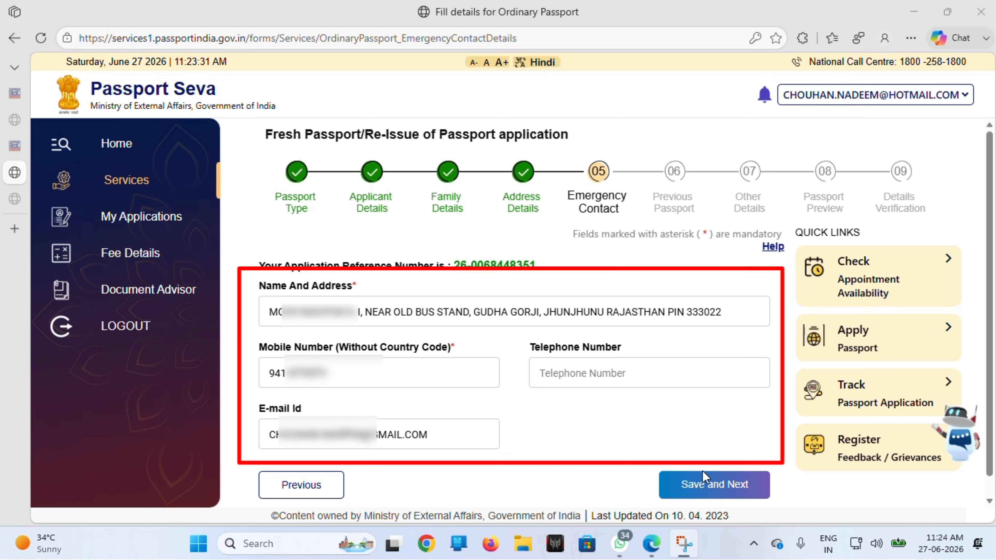
pyautogui.click(715, 485)
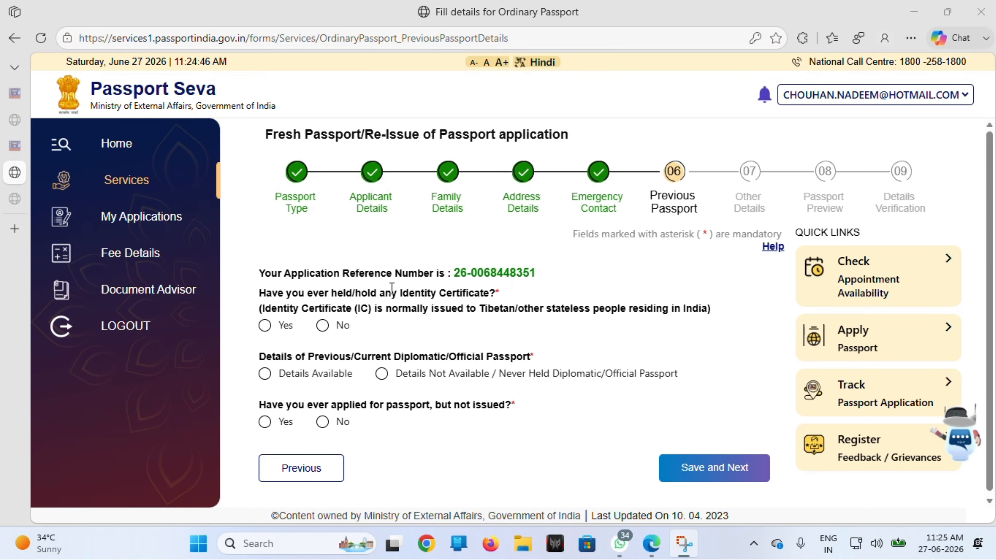
# Step: Answer No to Identity Certificate, Details Not Available for diplomatic passport, No to applied-not-issued, and save
pyautogui.click(323, 326)
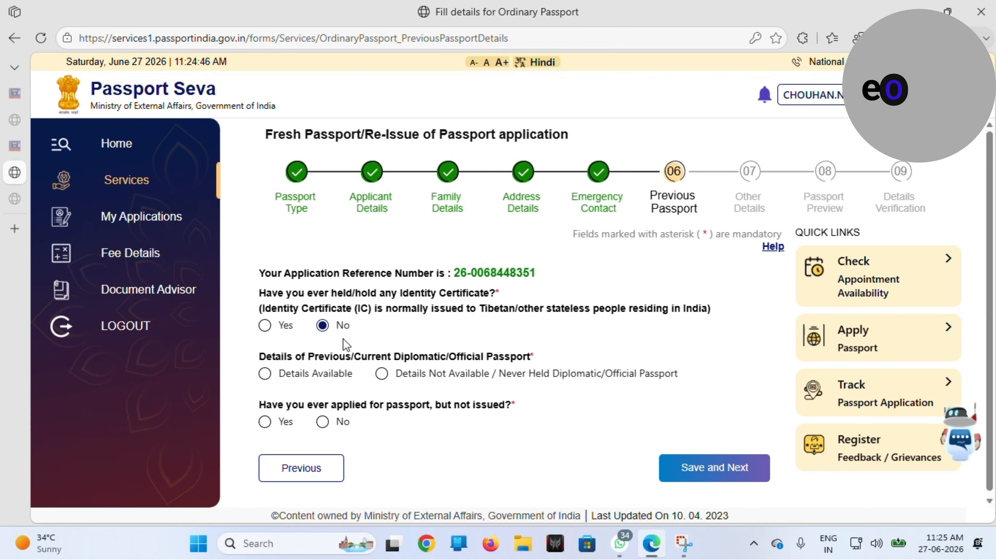
pyautogui.click(381, 373)
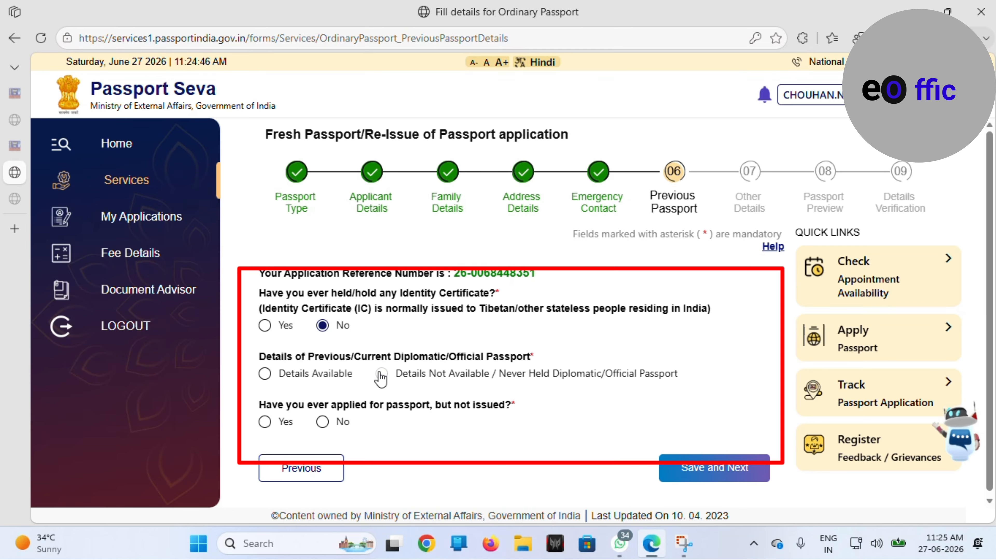
pyautogui.click(322, 422)
pyautogui.click(687, 473)
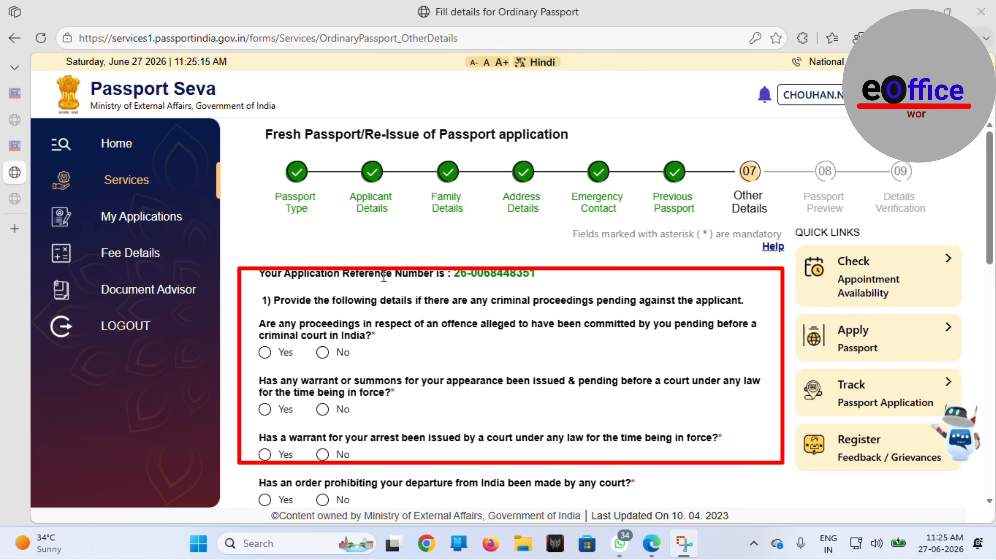
# Step: Answer No to criminal proceedings, warrants, departure bans, convictions, and passport refusal, impounding or revocation
pyautogui.click(322, 352)
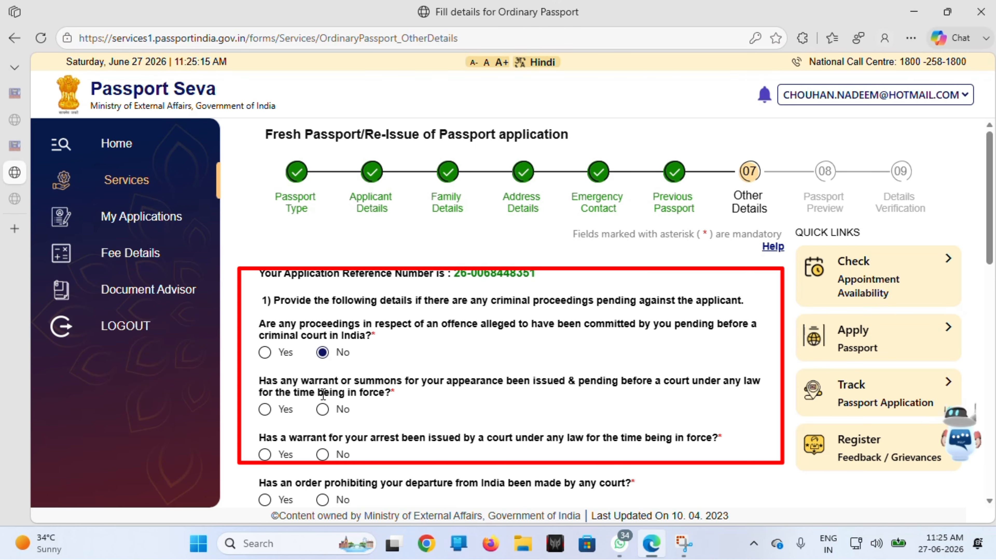
pyautogui.click(322, 410)
pyautogui.scroll(-2, 323, 405)
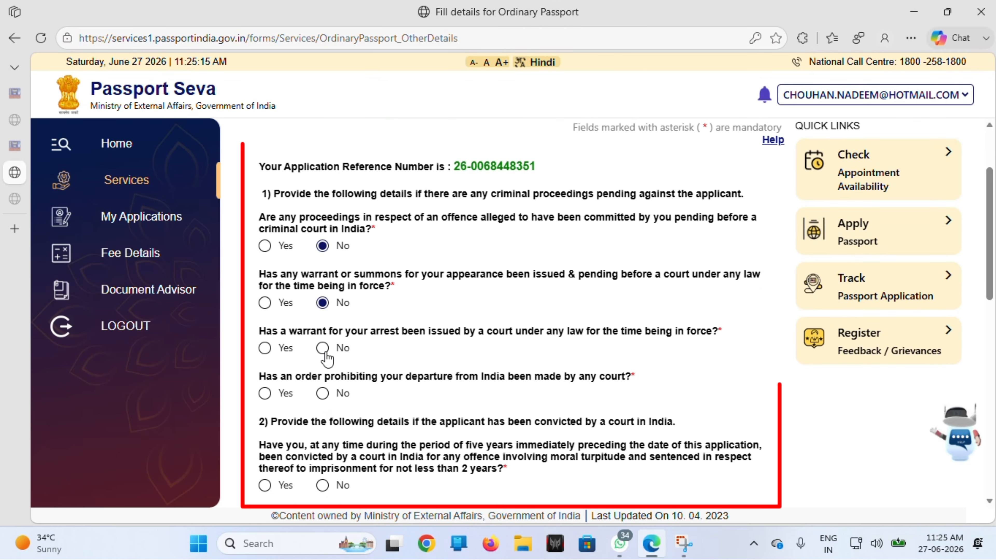
pyautogui.click(324, 349)
pyautogui.click(323, 393)
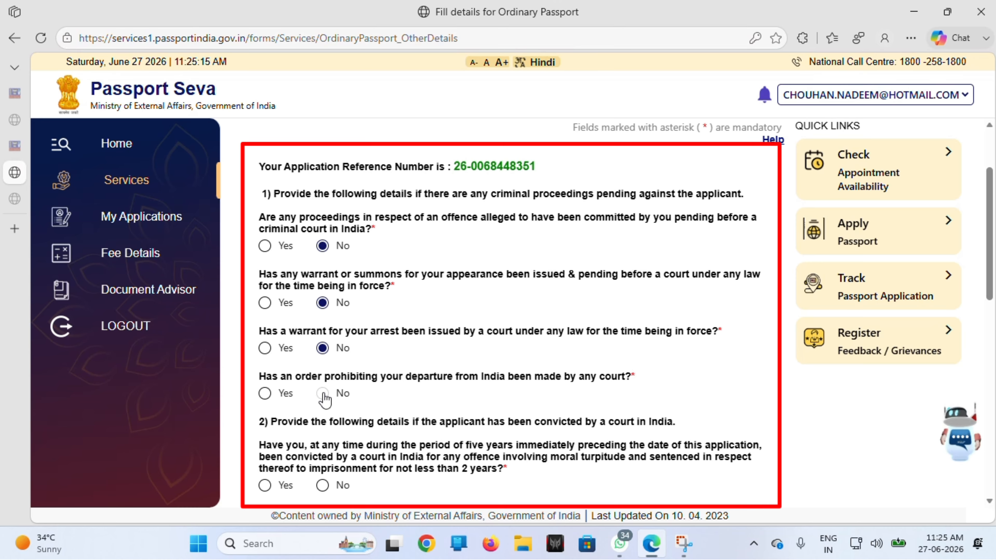
pyautogui.scroll(-3, 323, 393)
pyautogui.click(322, 351)
pyautogui.scroll(-2, 323, 342)
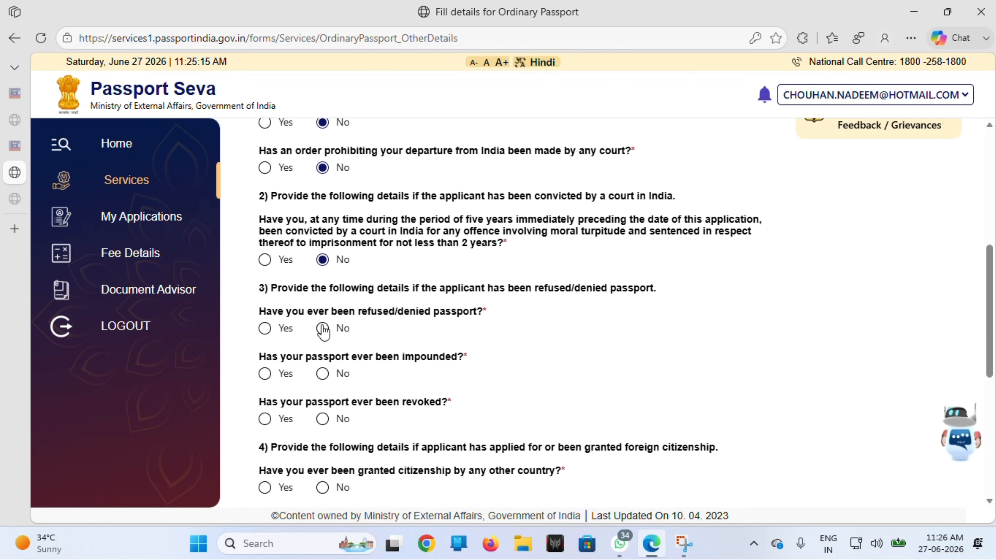
pyautogui.click(323, 328)
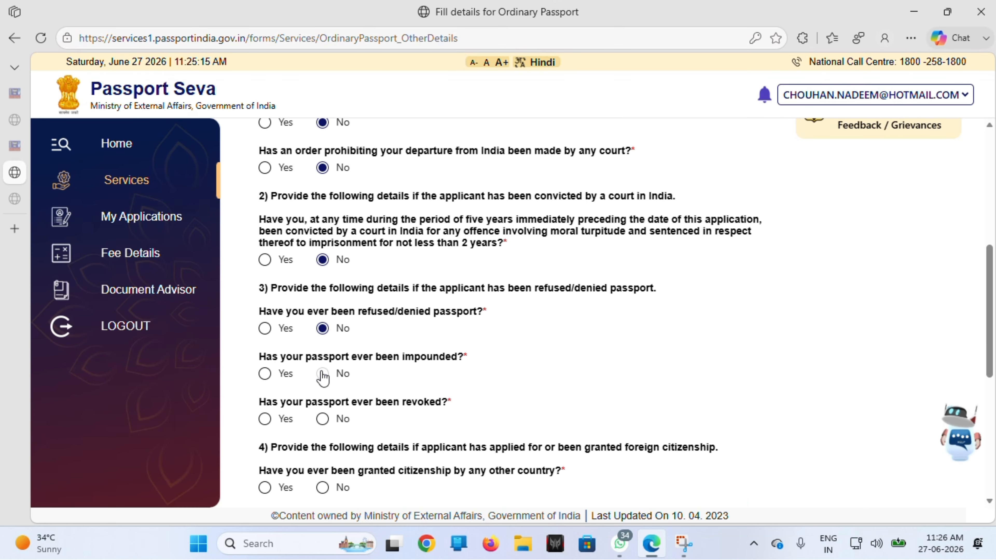
pyautogui.click(322, 373)
pyautogui.click(323, 419)
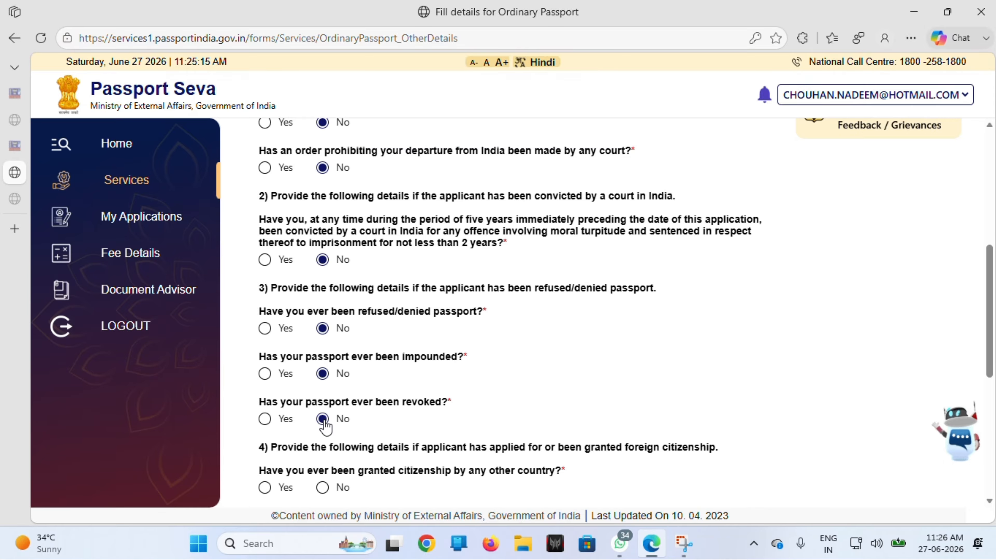
# Step: Answer No to foreign citizenship, other passports, surrender, renunciation, Emergency Certificate, deportation and repatriation, then save
pyautogui.scroll(-3, 324, 419)
pyautogui.click(322, 377)
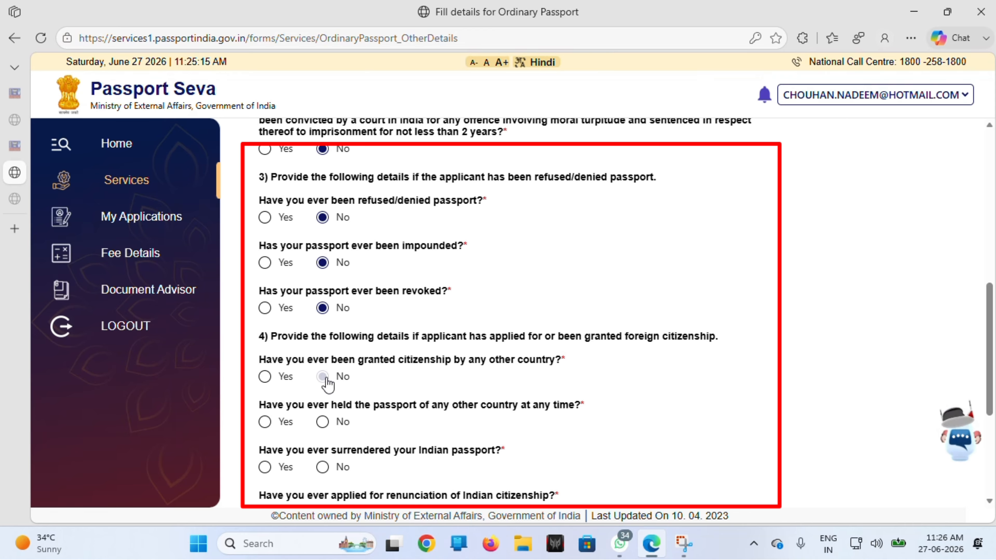
pyautogui.click(322, 422)
pyautogui.scroll(-3, 327, 424)
pyautogui.scroll(-1, 329, 427)
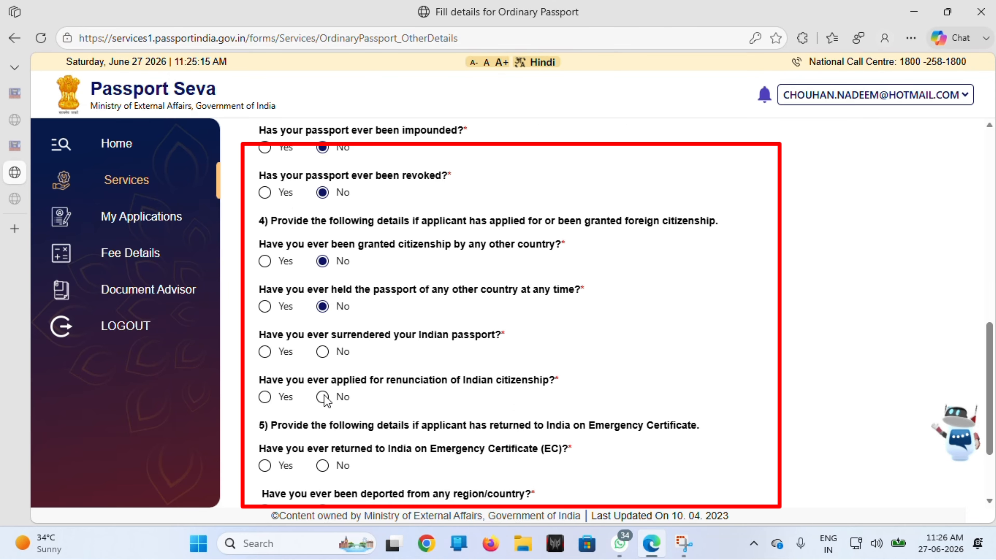
pyautogui.click(322, 351)
pyautogui.click(322, 397)
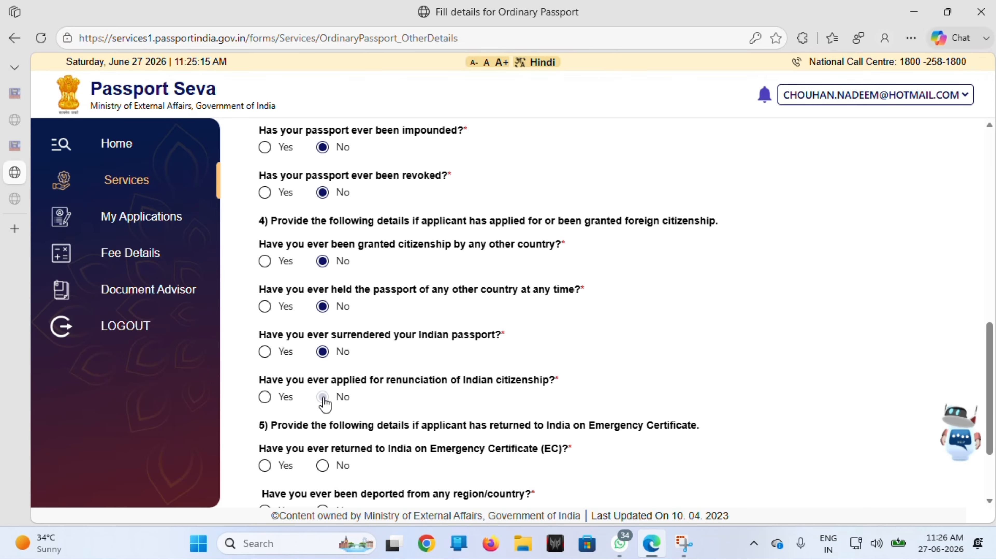
pyautogui.scroll(-2, 324, 393)
pyautogui.click(322, 386)
pyautogui.scroll(-1, 324, 392)
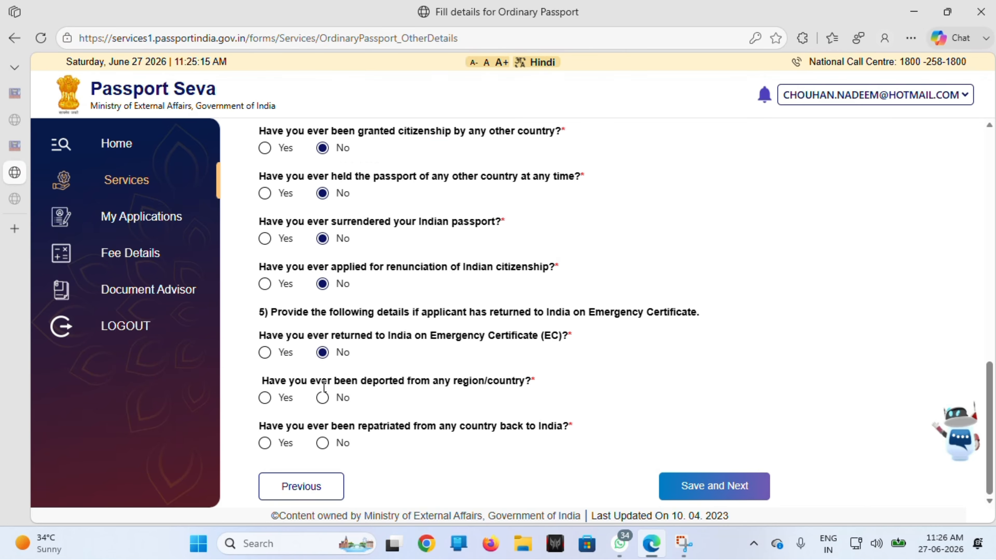
pyautogui.click(323, 397)
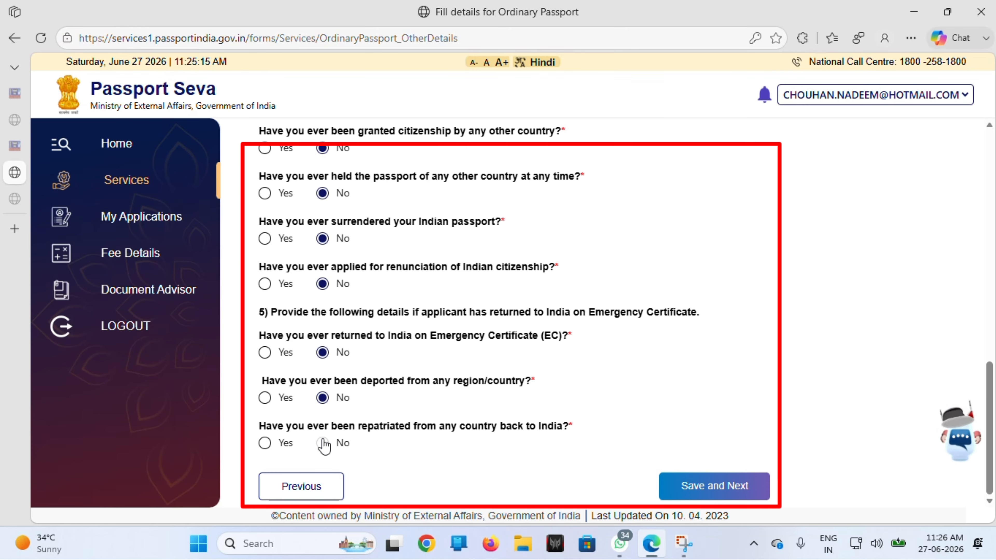
pyautogui.click(322, 443)
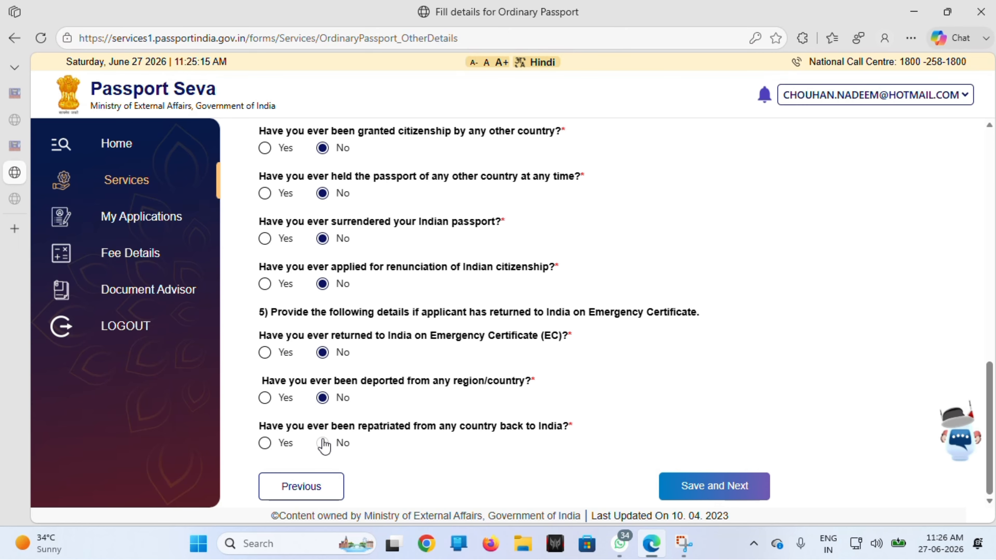
pyautogui.click(695, 488)
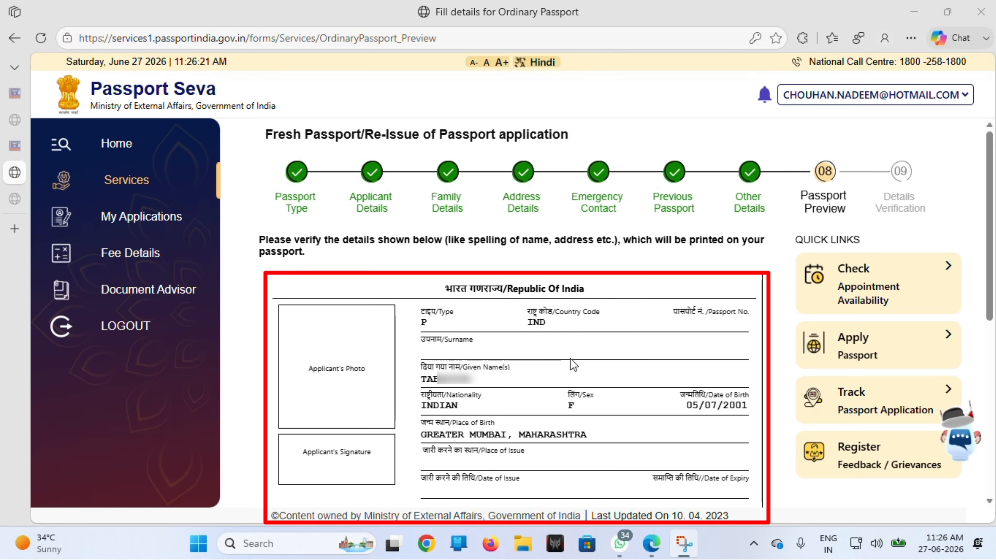
# Step: Tick the true-and-correct agreement at the bottom of the Passport Preview and save it
pyautogui.scroll(-1, 571, 358)
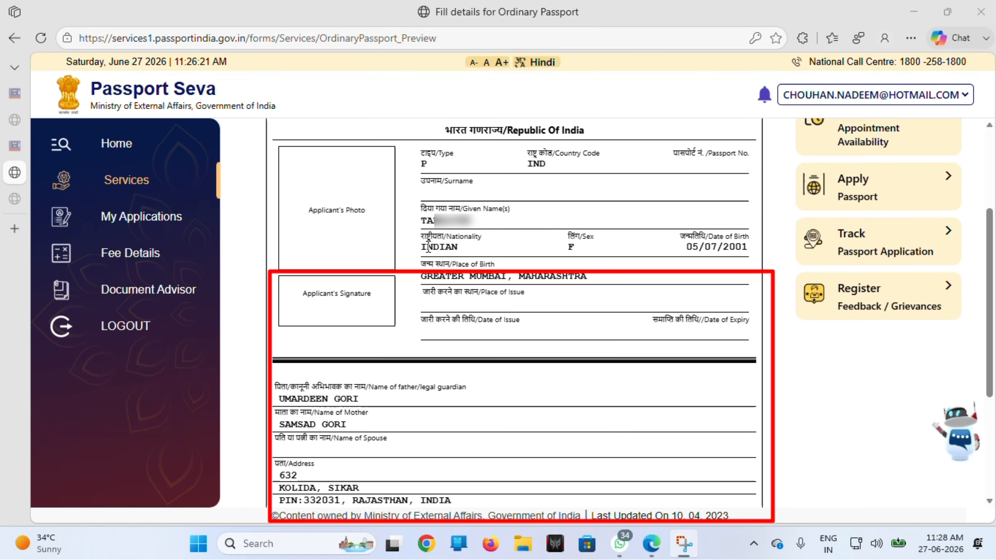
pyautogui.scroll(-5, 428, 246)
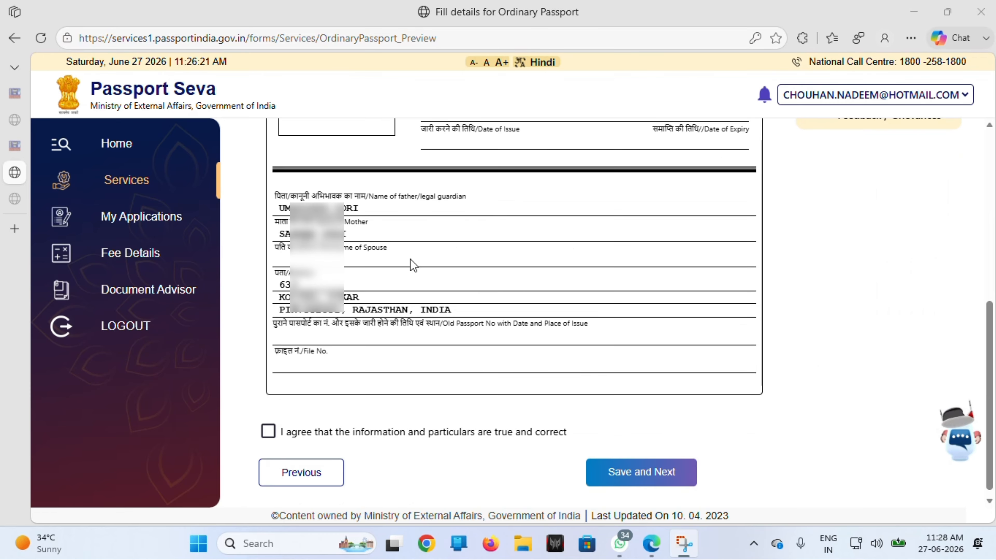
pyautogui.click(268, 432)
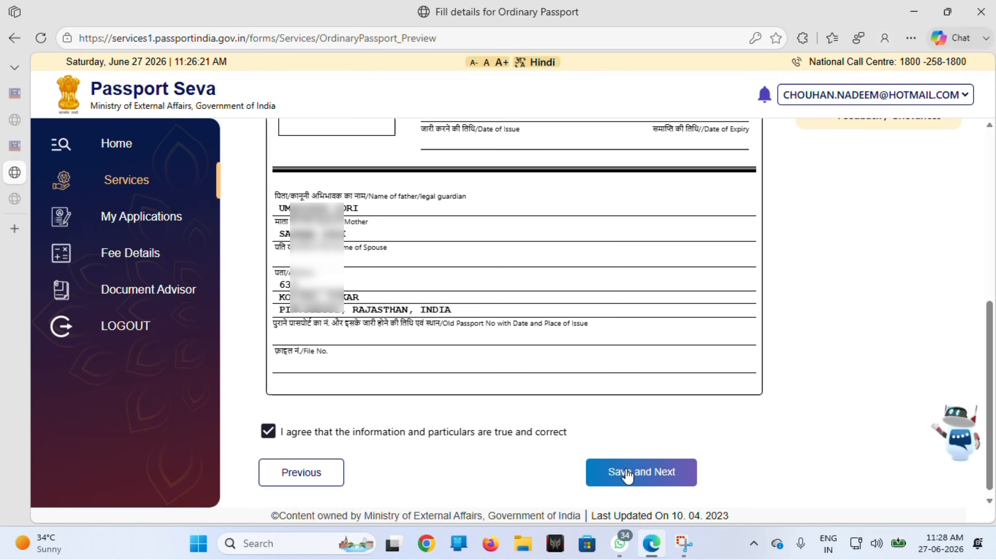
pyautogui.click(593, 475)
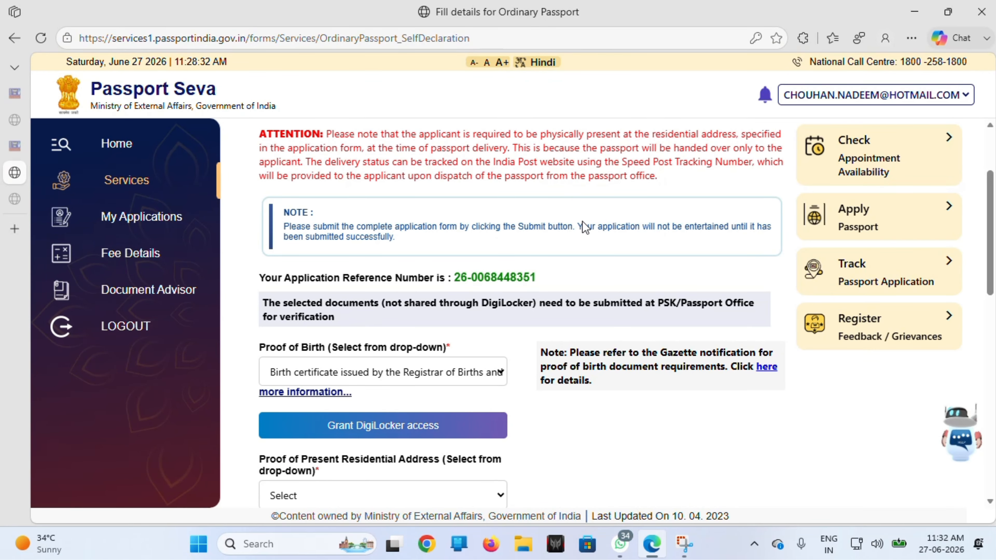
# Step: Keep Birth certificate as Proof of Birth and close the acceptable-documents popup
pyautogui.scroll(-2, 518, 289)
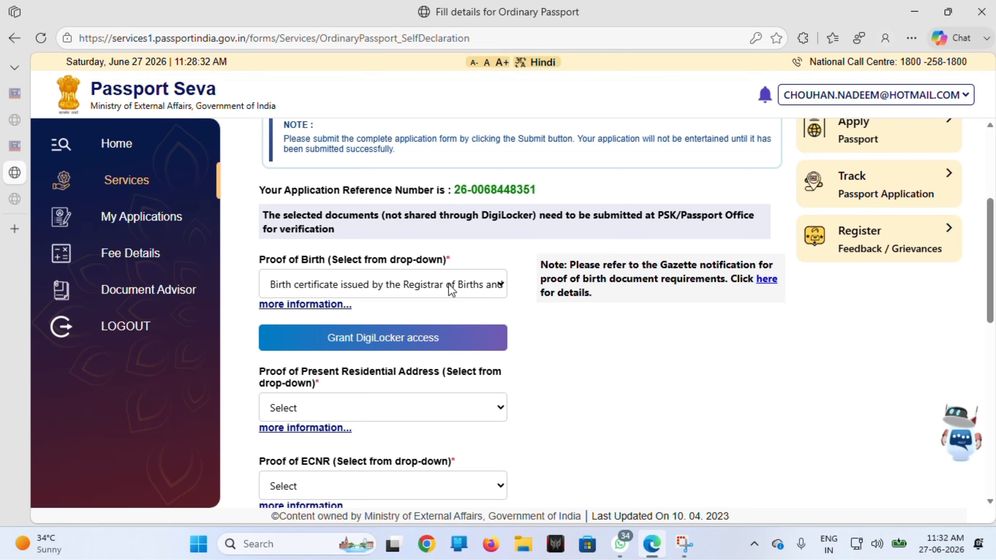
pyautogui.click(451, 285)
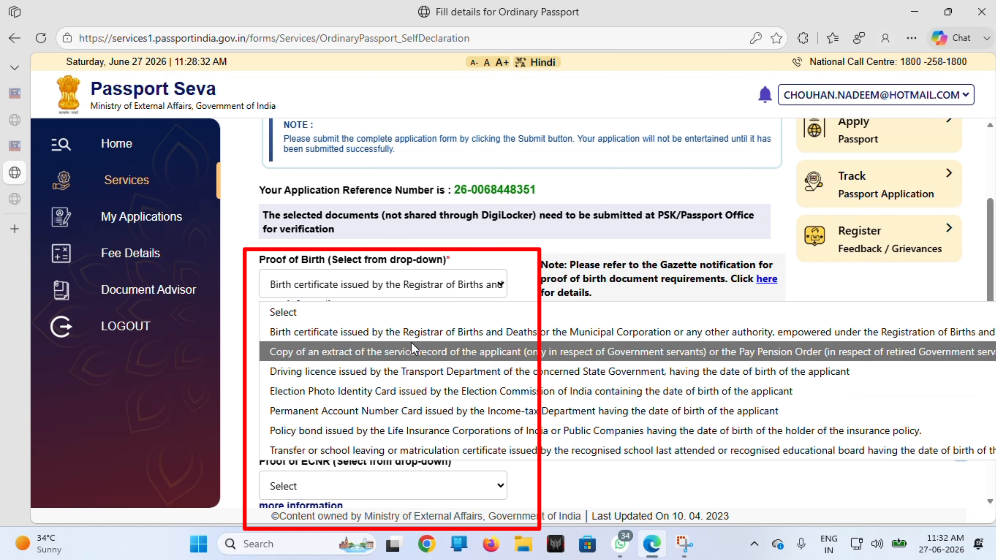
pyautogui.click(417, 337)
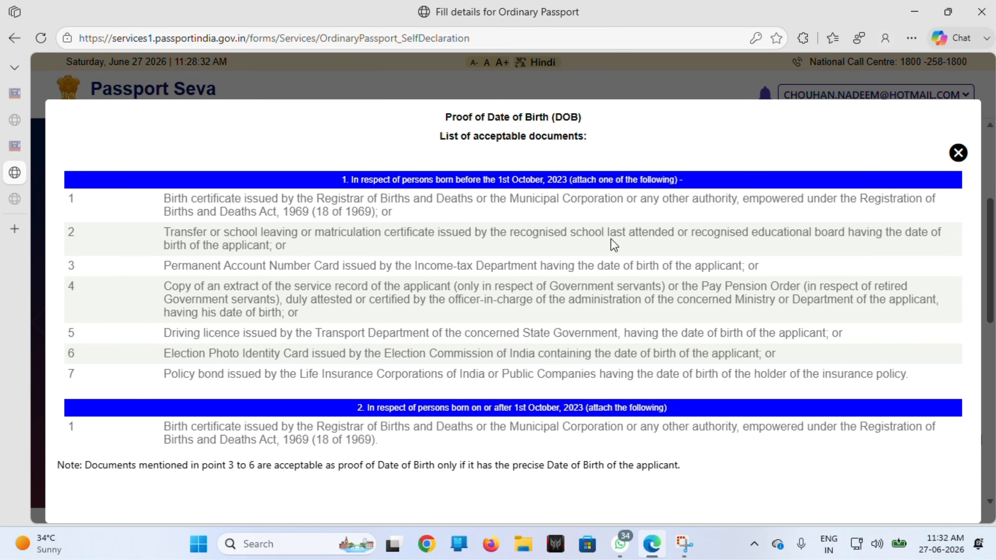
pyautogui.click(958, 152)
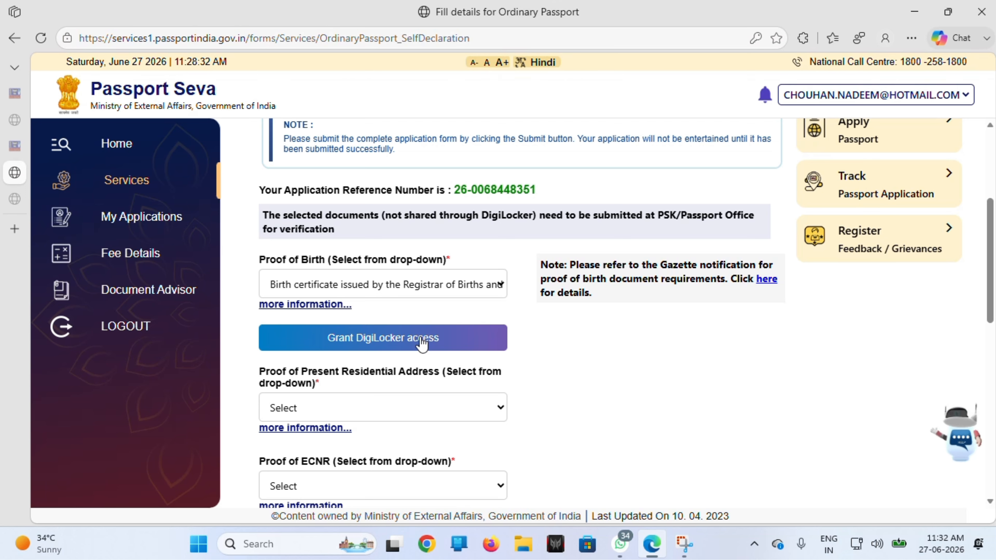
# Step: Choose EPIC as address proof and Matriculation or Higher Educational Pass Certificate for ECNR
pyautogui.click(361, 410)
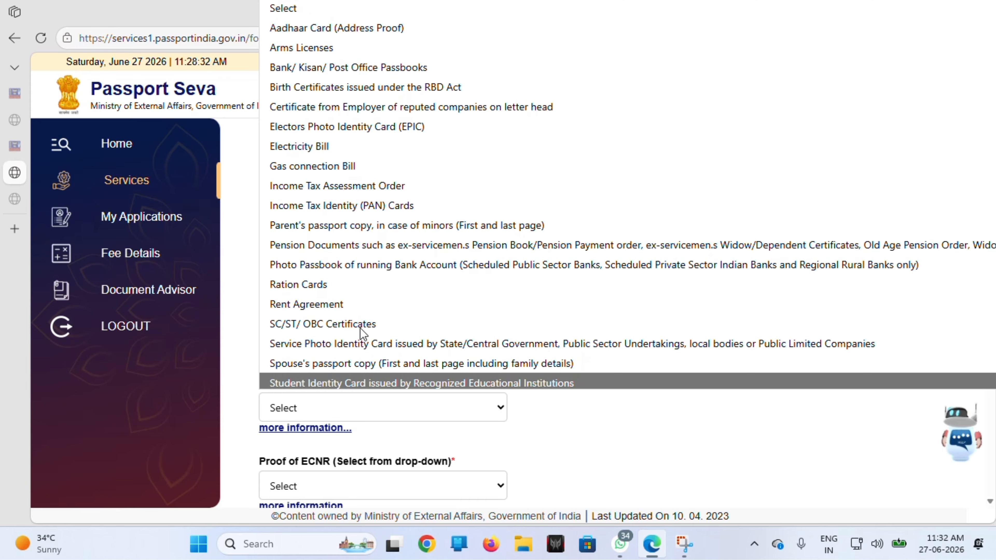
pyautogui.click(370, 31)
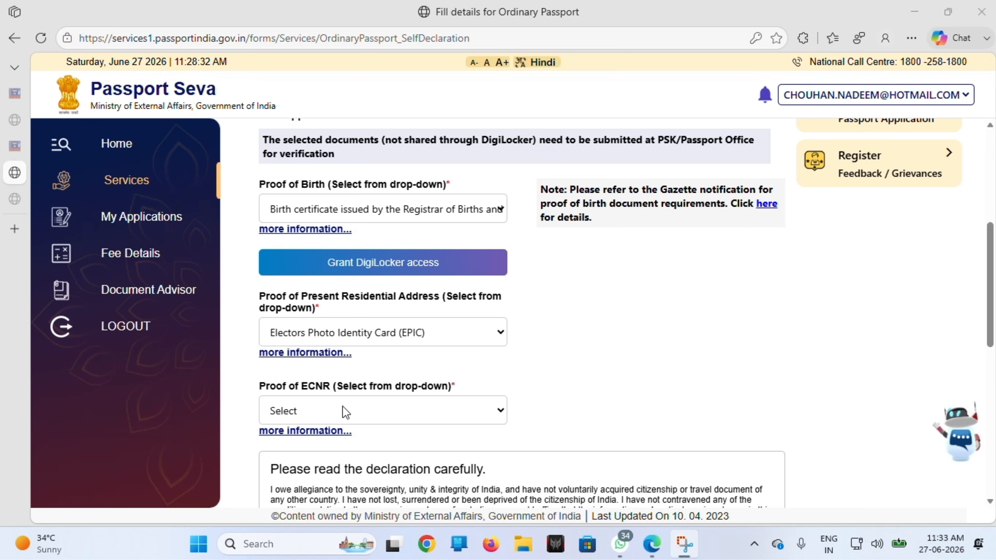
pyautogui.click(343, 408)
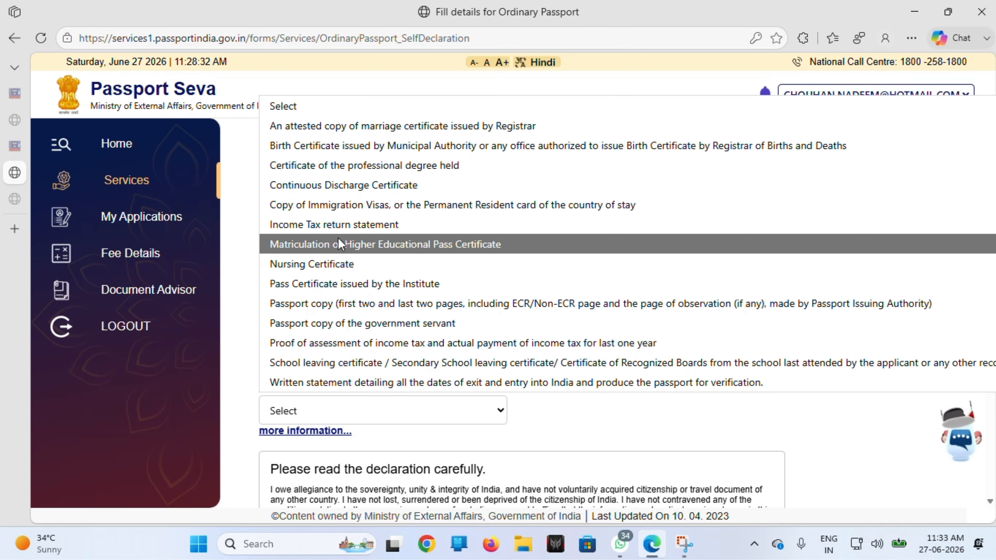
pyautogui.click(345, 244)
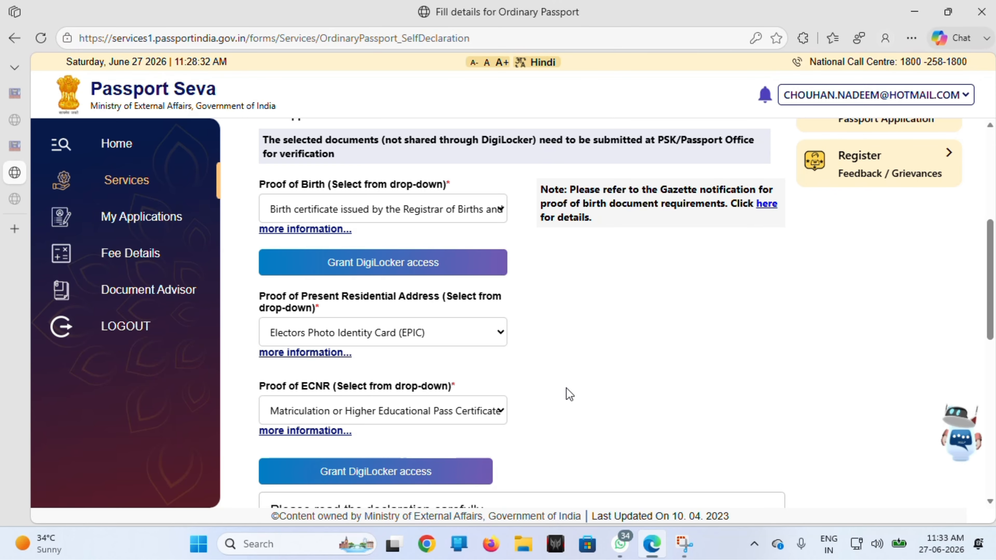
pyautogui.scroll(-1, 568, 393)
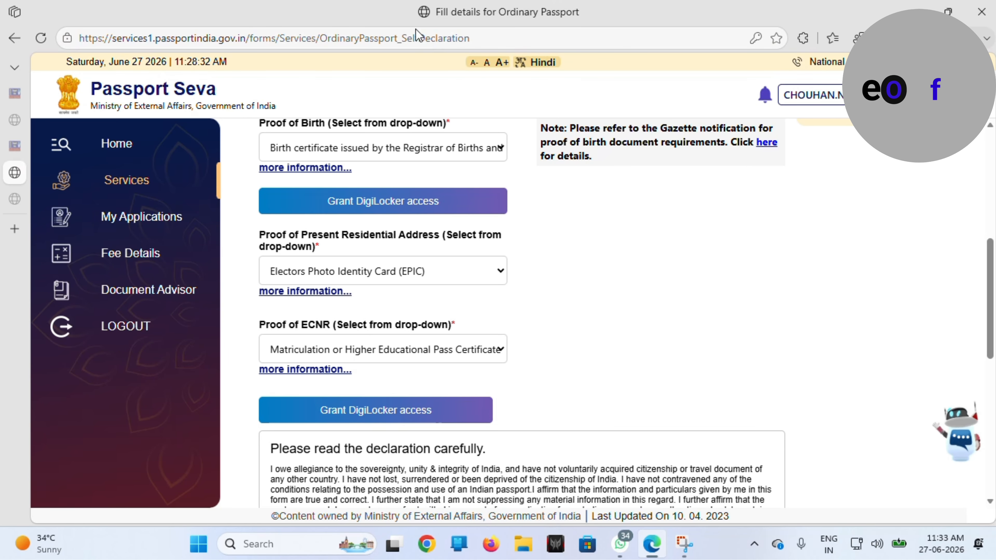
pyautogui.scroll(2, 471, 89)
pyautogui.scroll(-5, 600, 314)
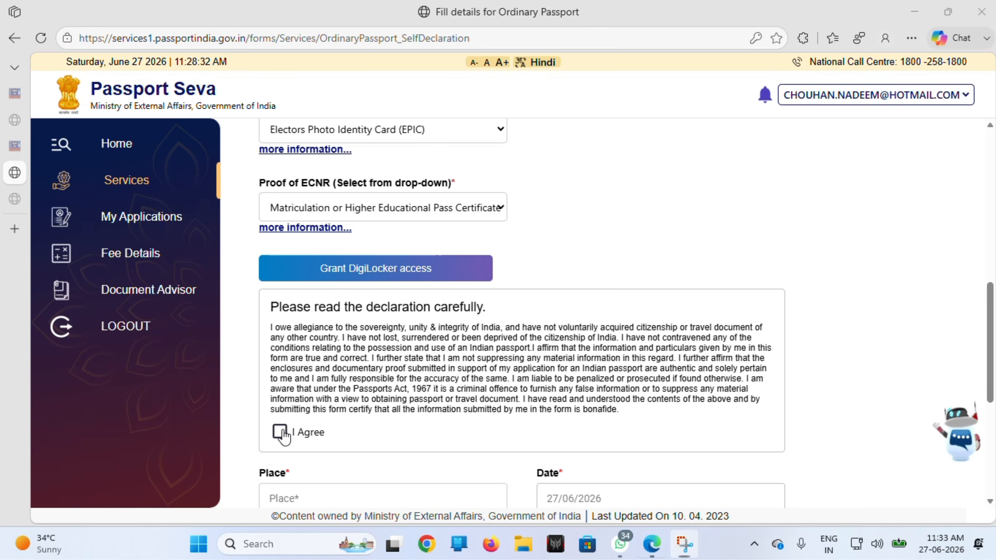
# Step: Tick I Agree on the self-declaration and enter KORBA as the place
pyautogui.click(280, 431)
pyautogui.scroll(-2, 353, 408)
pyautogui.click(347, 399)
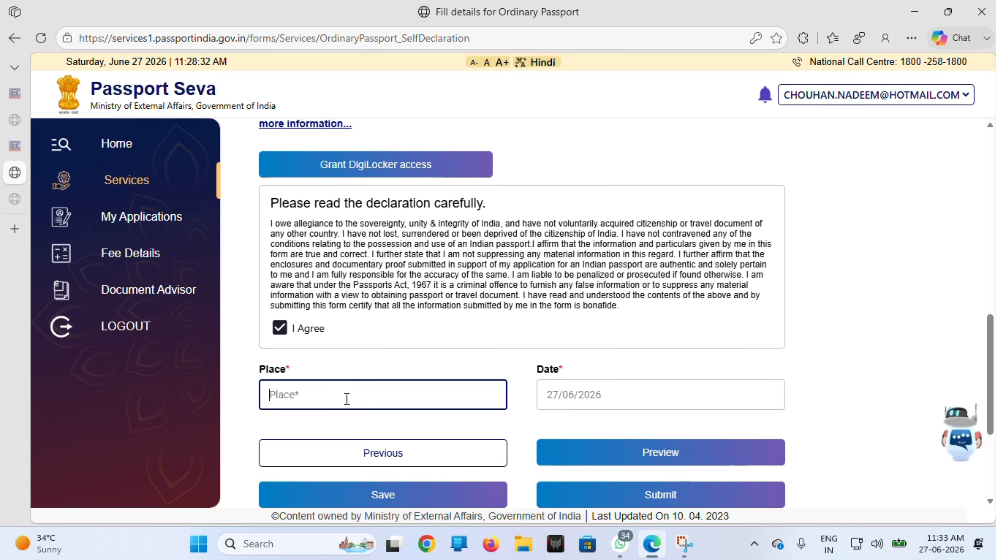
pyautogui.write('KORBA')
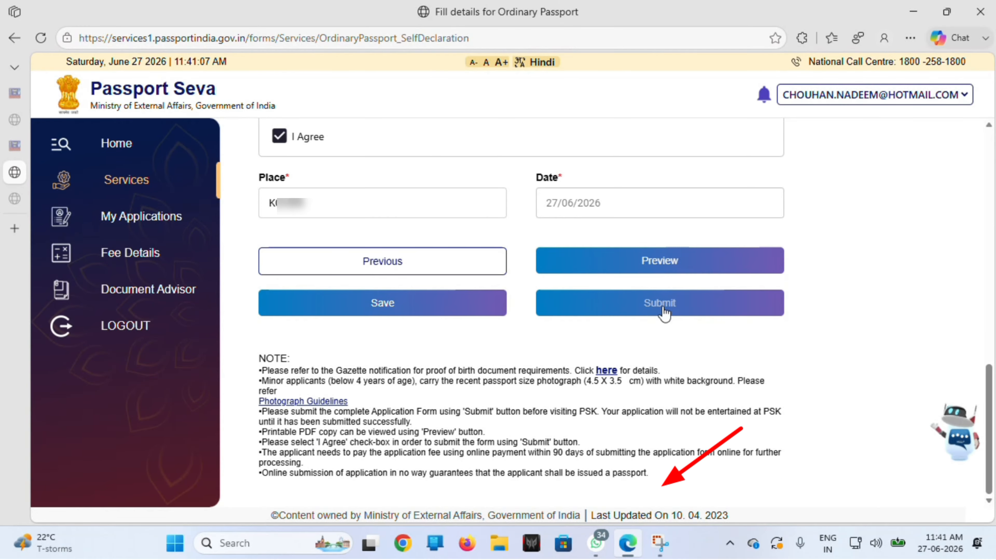
# Step: Submit the application and choose PSK Sikar as the appointment location
pyautogui.click(663, 308)
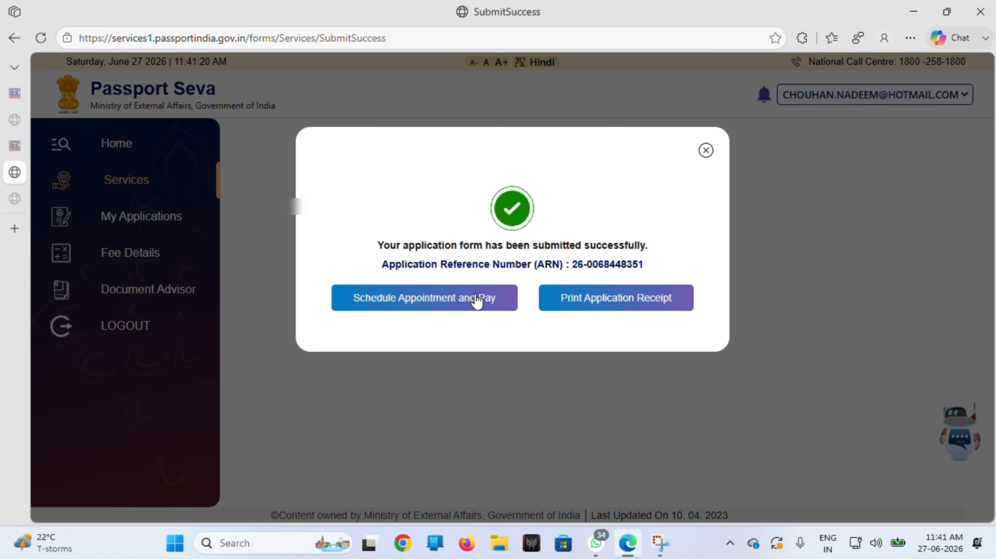
pyautogui.click(444, 297)
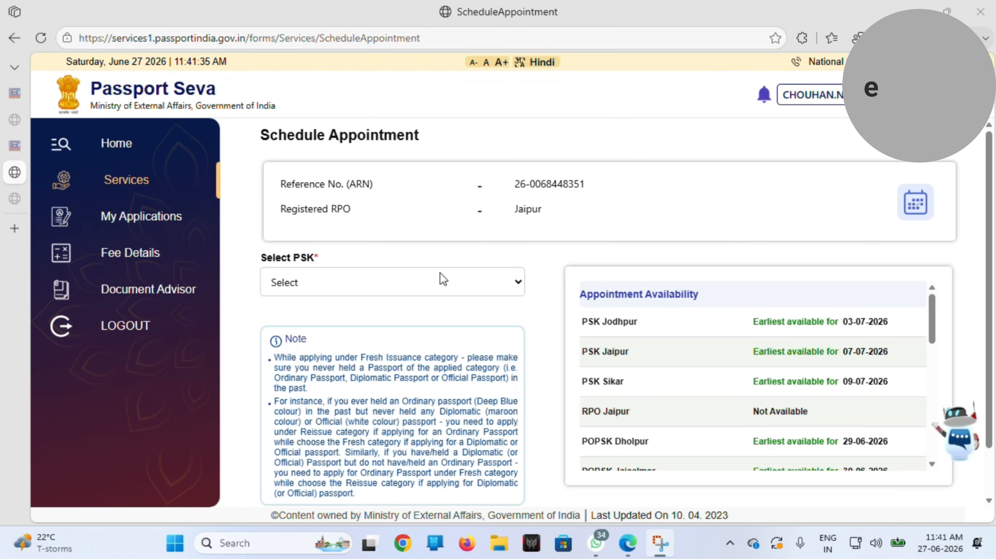
pyautogui.click(440, 279)
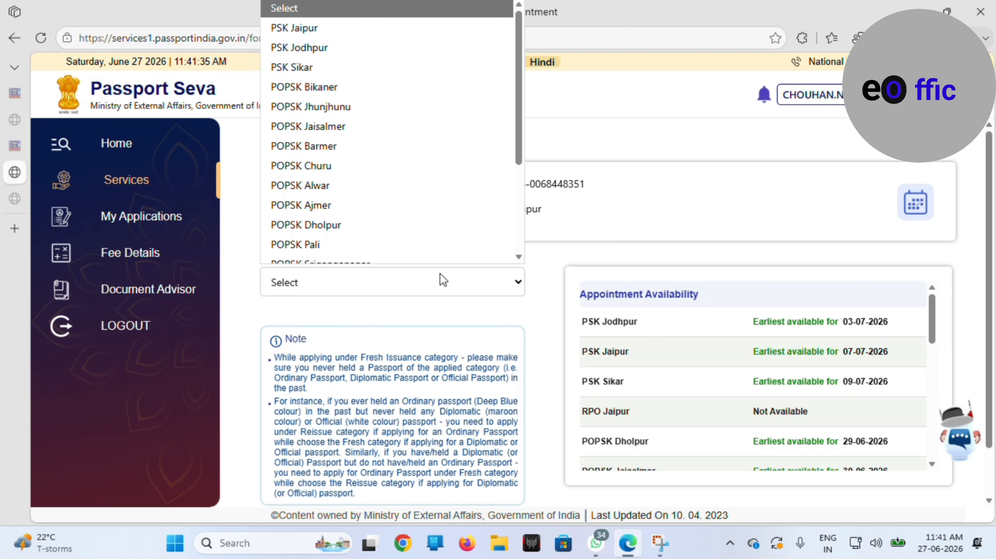
pyautogui.click(327, 67)
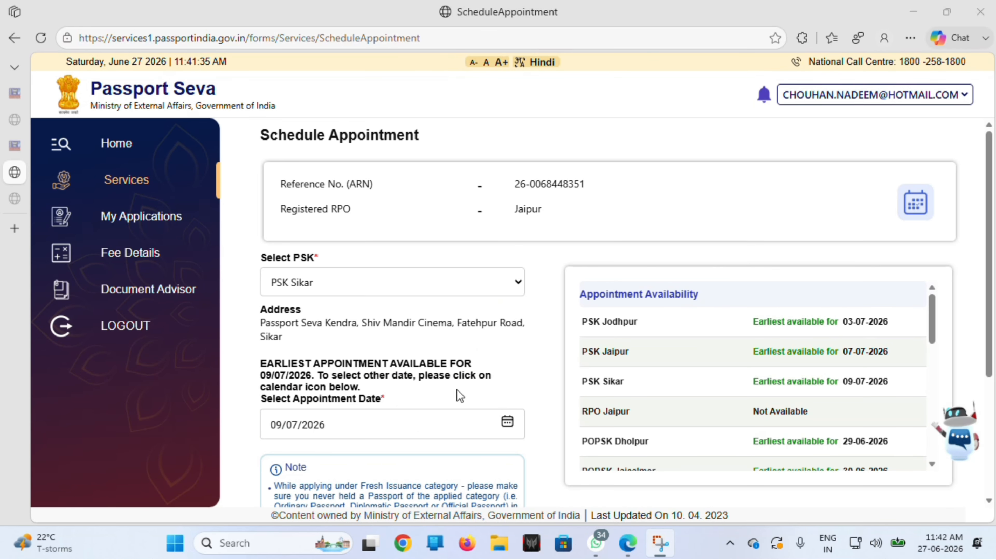
# Step: Keep the 09/07/2026 appointment date, proceed to pay, and confirm the location to reach Rs 1500 payment
pyautogui.scroll(-1, 458, 391)
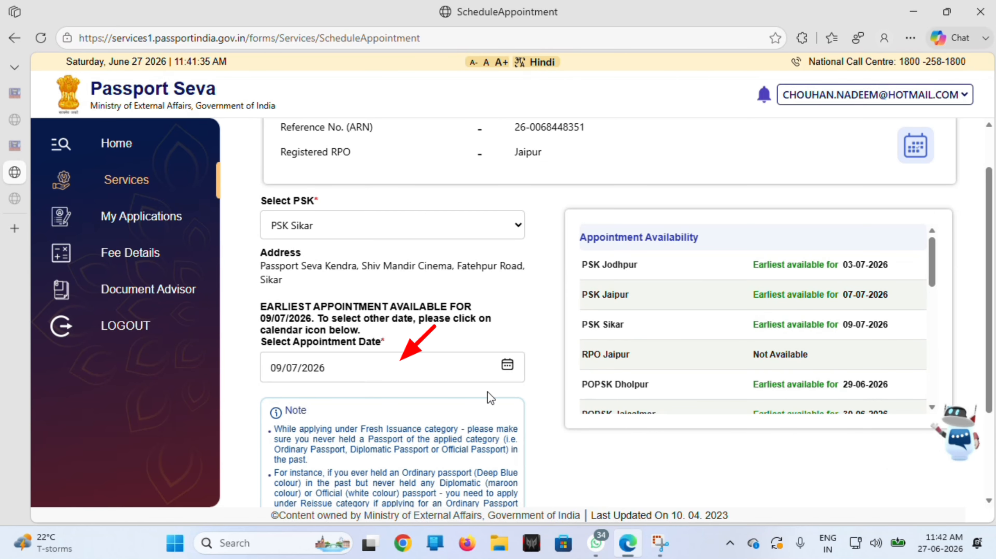
pyautogui.scroll(-1, 485, 372)
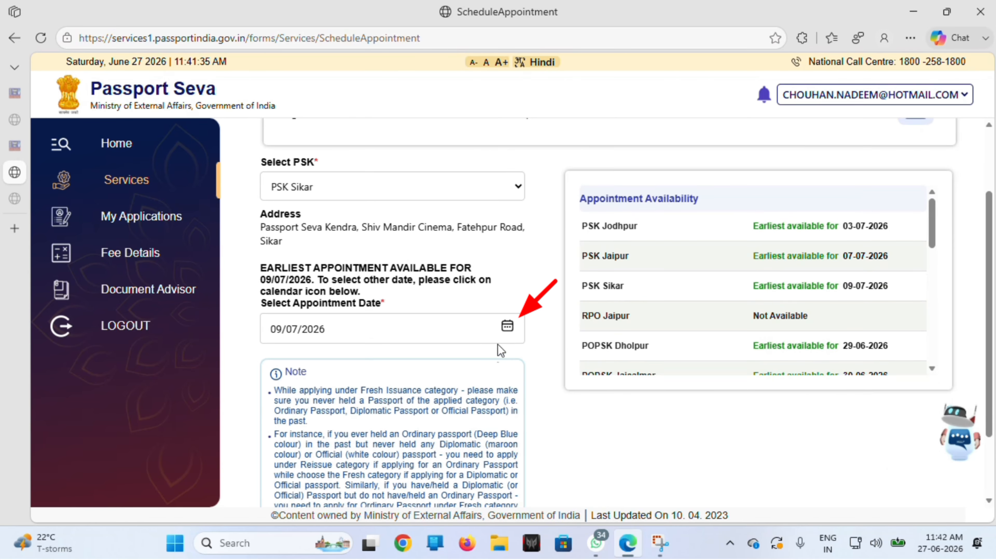
pyautogui.click(508, 332)
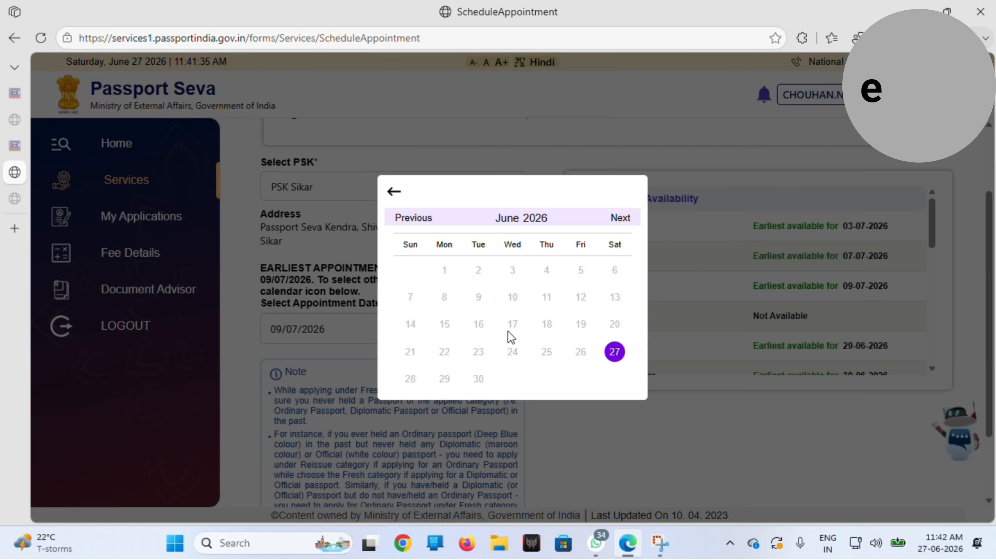
pyautogui.click(393, 193)
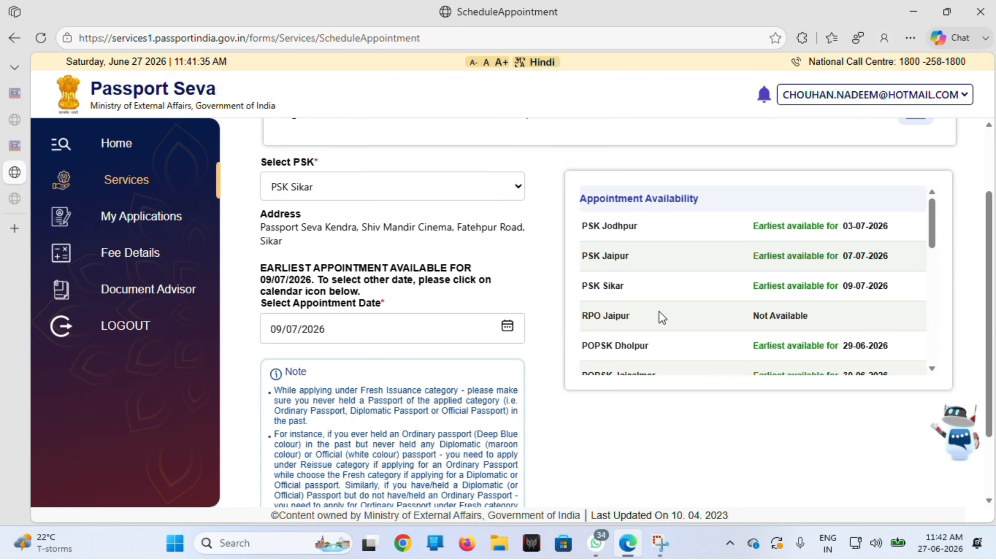
pyautogui.scroll(-3, 702, 325)
pyautogui.scroll(-4, 388, 322)
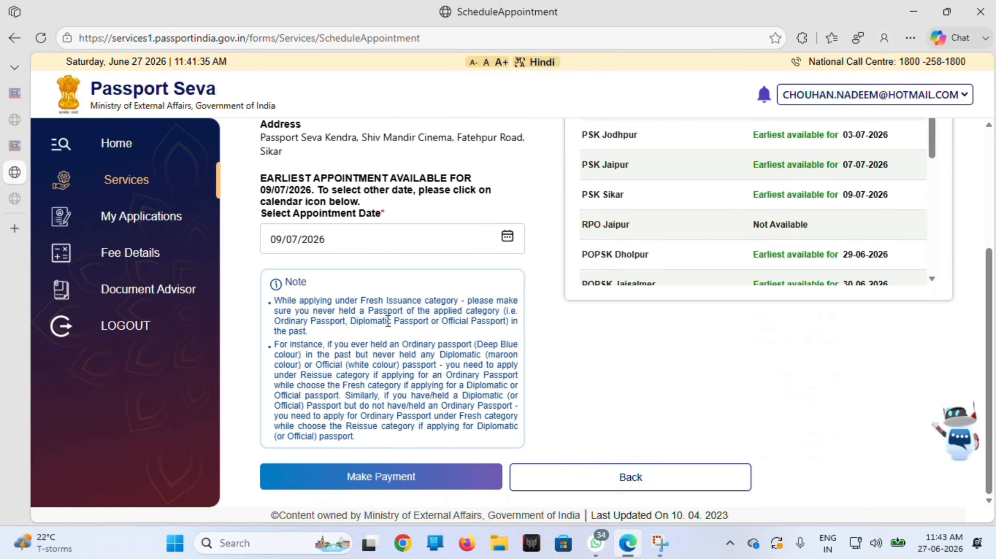
pyautogui.click(387, 480)
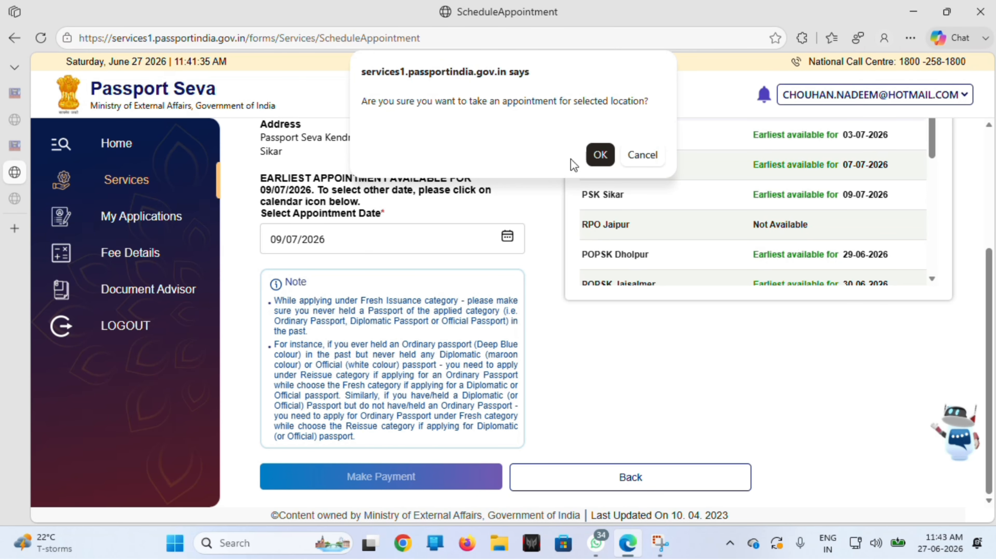
pyautogui.click(598, 156)
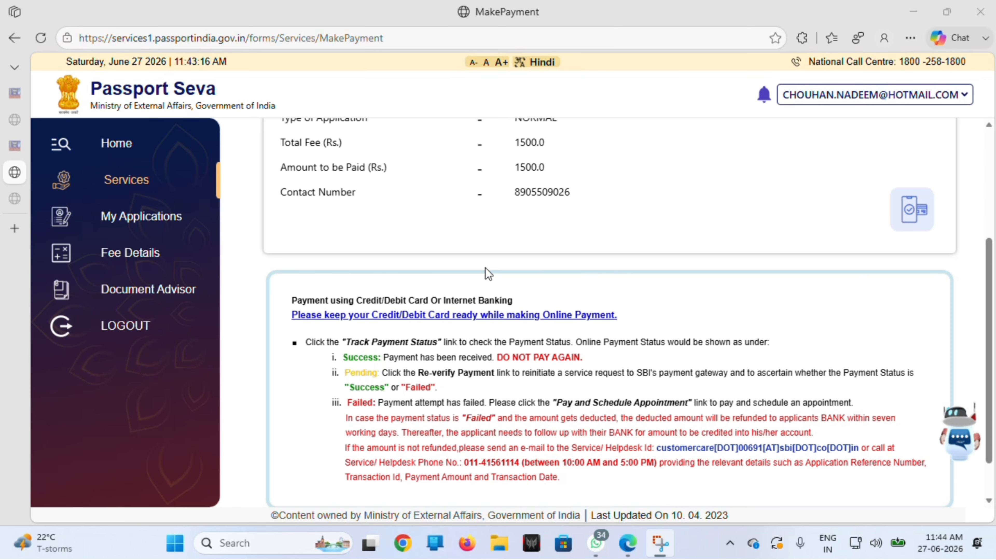
pyautogui.scroll(-1, 485, 272)
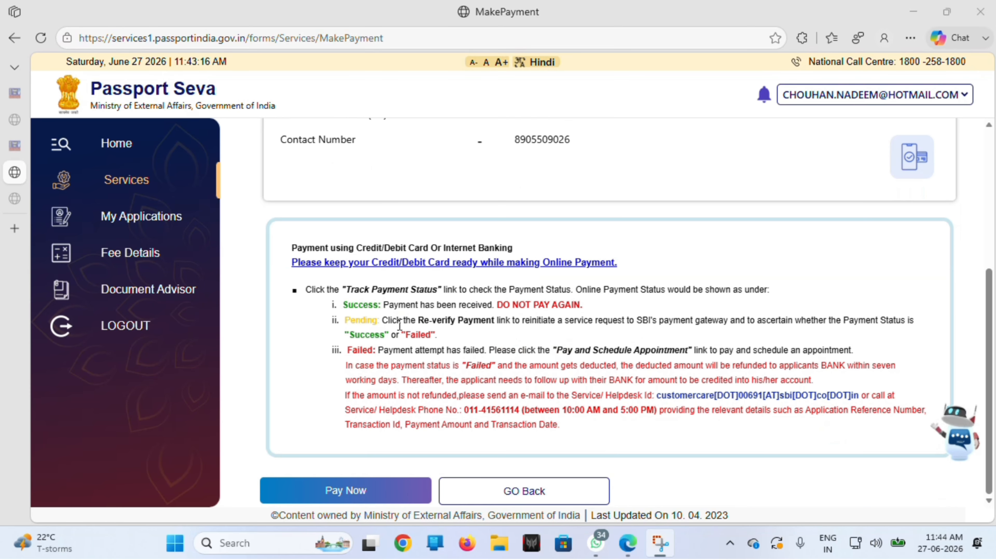
# Step: Start the online payment of the Rs 1500 passport fee in SBI ePay Lite
pyautogui.click(345, 491)
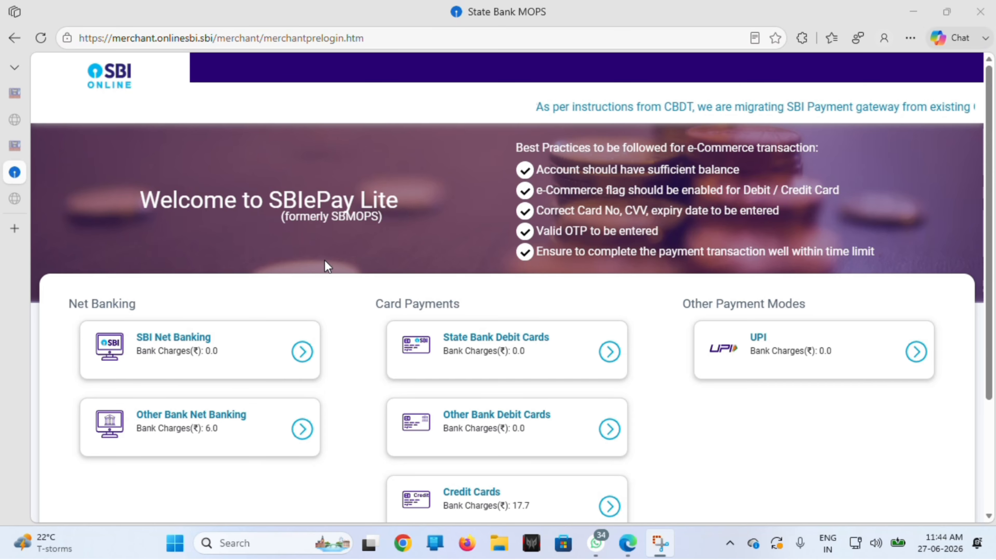
pyautogui.press('e')
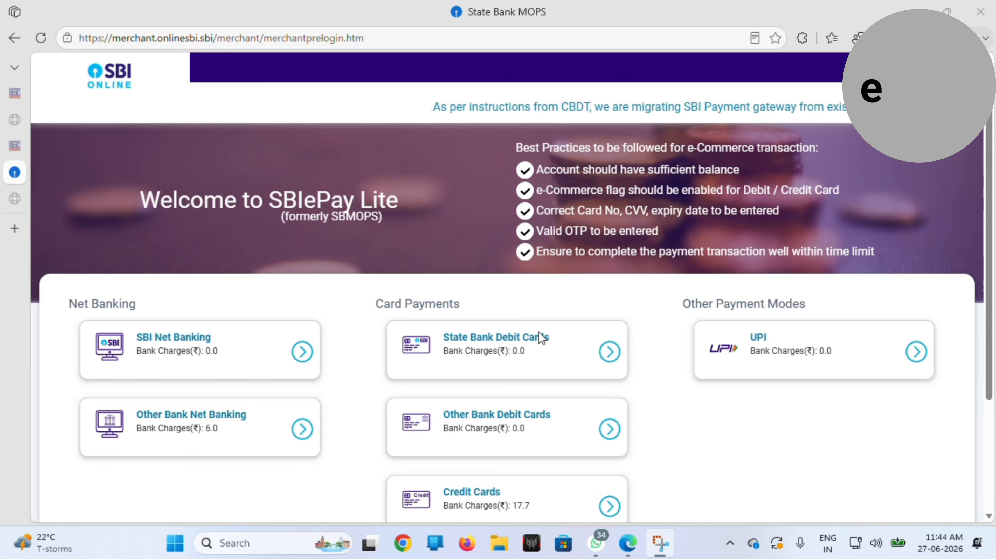
pyautogui.press('o')
pyautogui.scroll(-3, 747, 326)
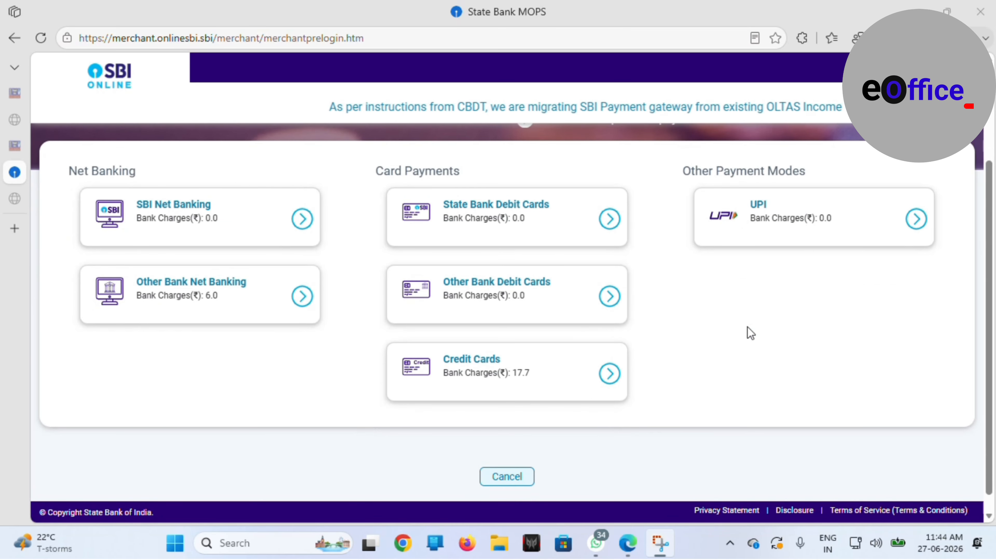
# Step: Pay the fee by UPI through the QR code, then return to Passport Seva for the receipt
pyautogui.click(798, 225)
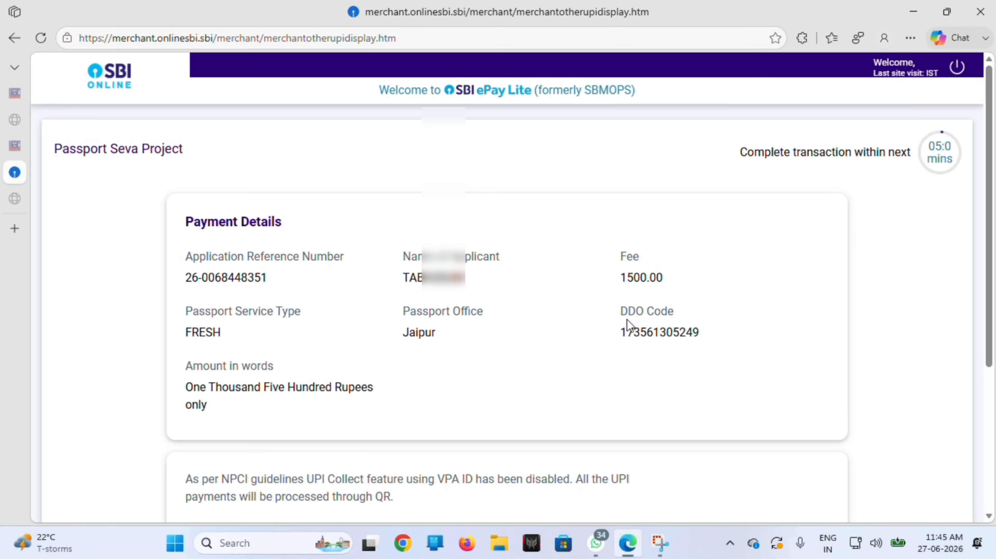
pyautogui.scroll(-3, 626, 319)
pyautogui.scroll(-2, 626, 319)
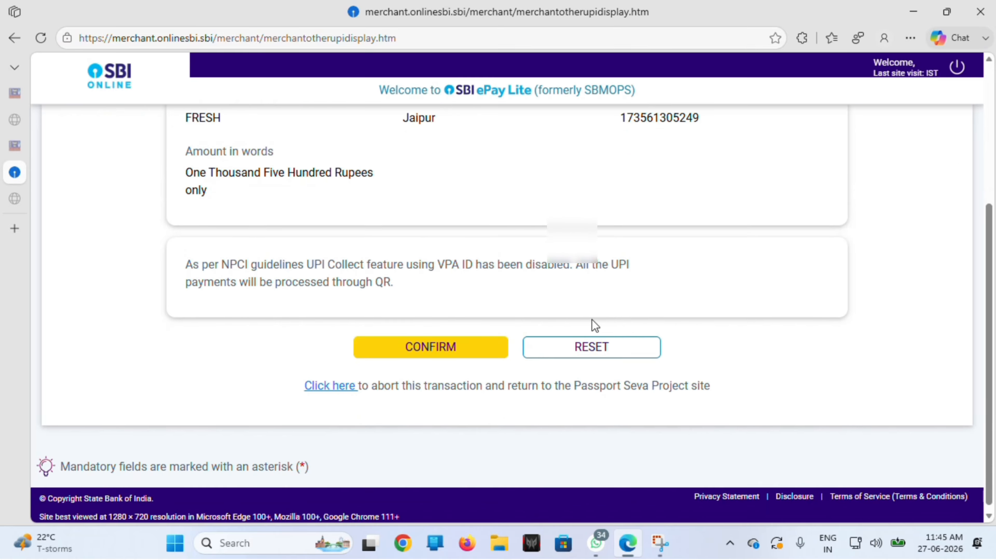
pyautogui.click(439, 354)
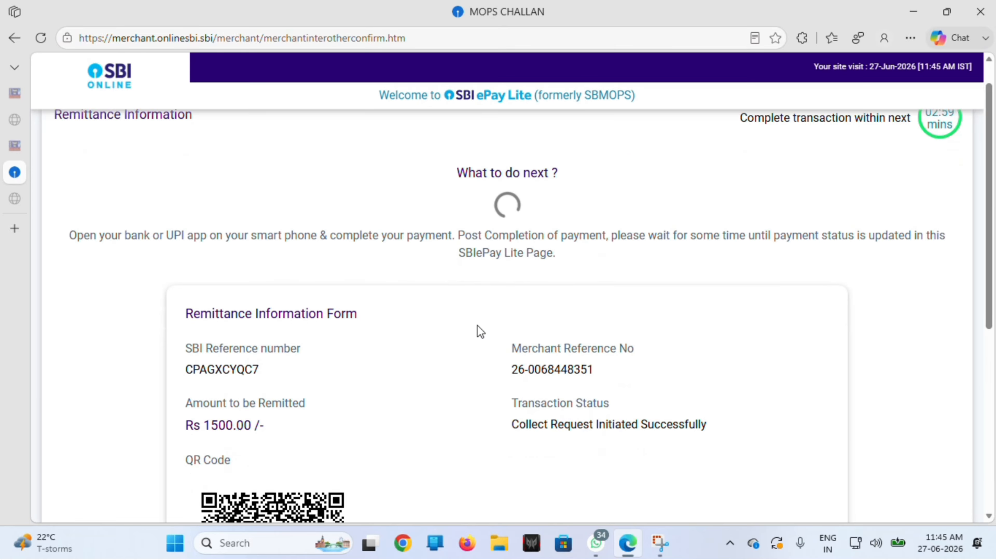
pyautogui.scroll(-7, 476, 332)
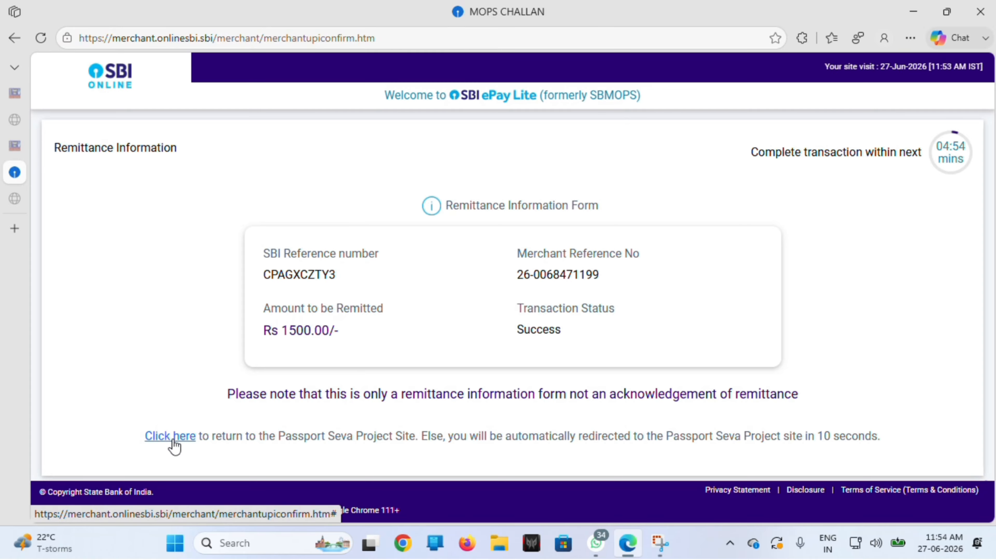
pyautogui.click(173, 439)
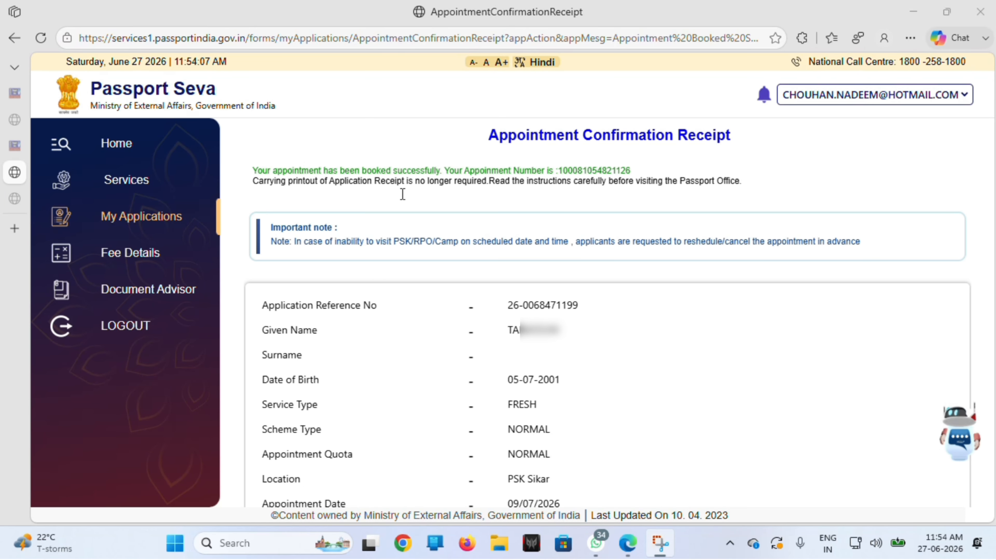
# Step: Open the printable appointment receipt, then the printable application receipt
pyautogui.scroll(-3, 402, 194)
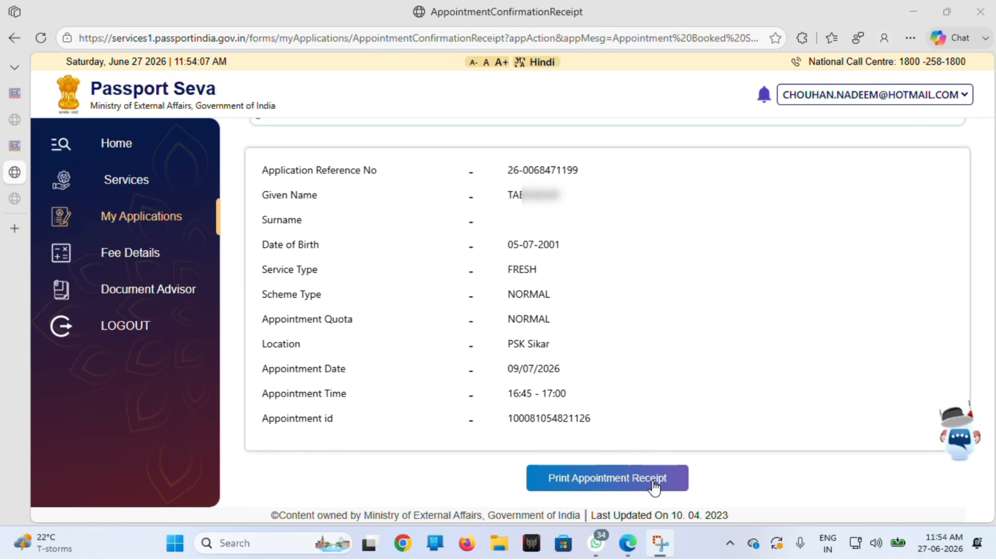
pyautogui.click(653, 481)
pyautogui.scroll(-5, 541, 384)
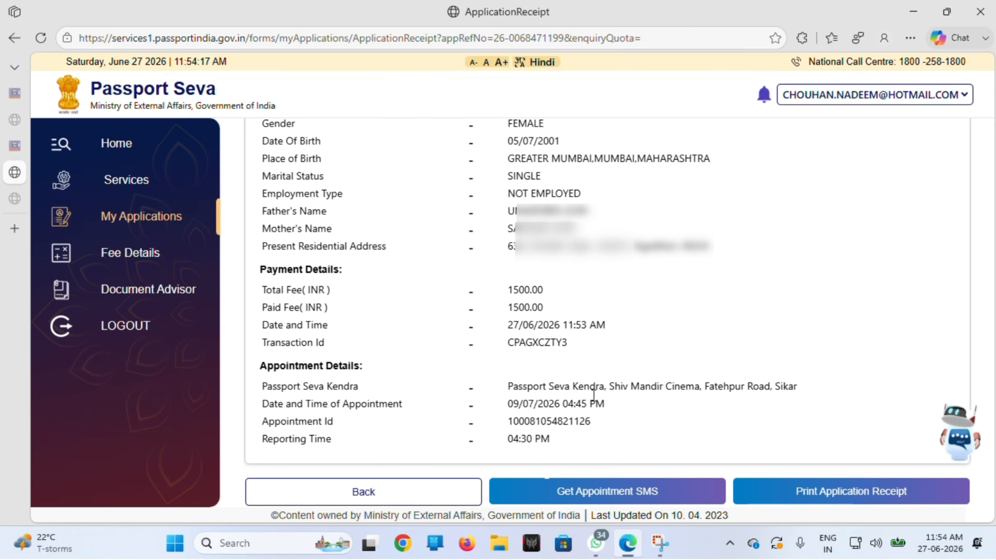
pyautogui.click(781, 492)
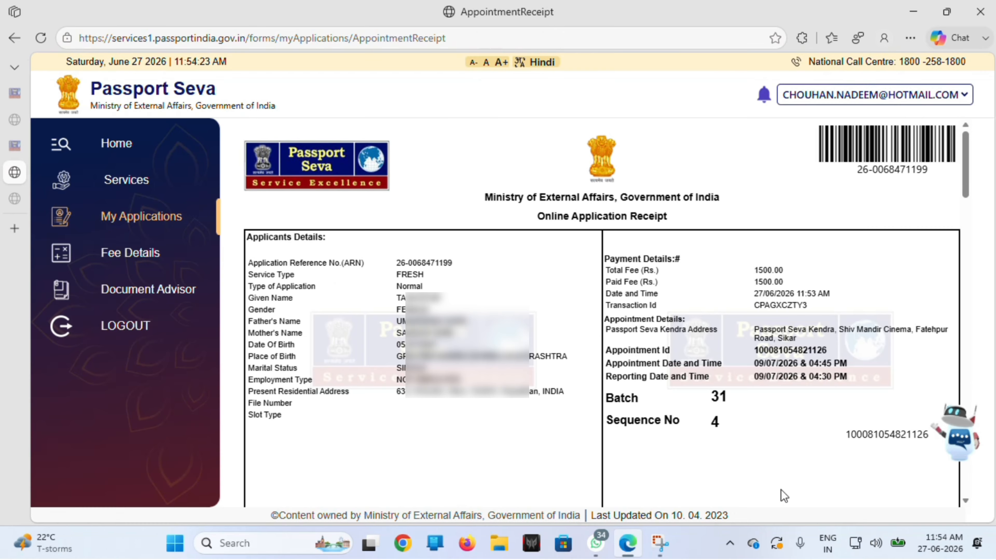
# Step: Print and download the application receipt as Online Application Receipt.pdf
pyautogui.scroll(-10, 583, 371)
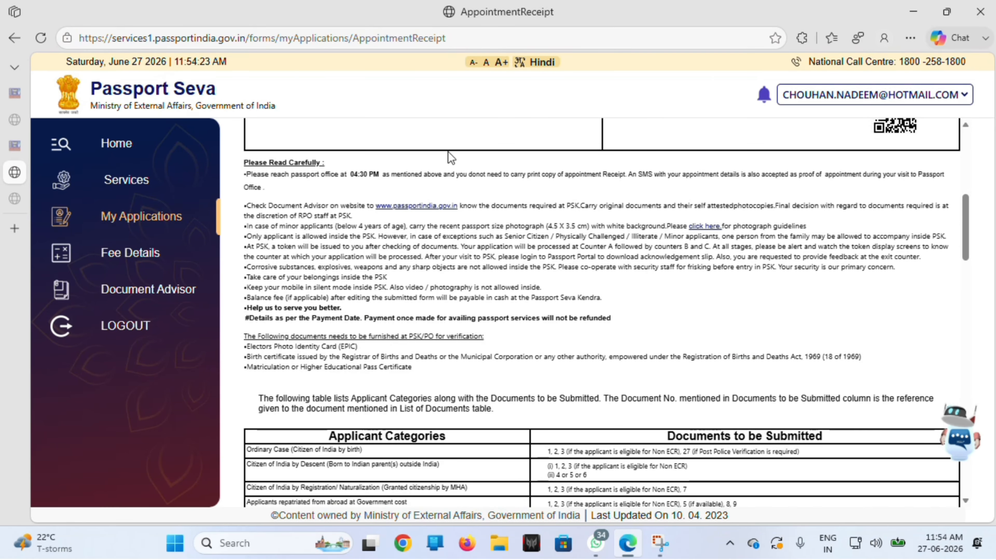
pyautogui.scroll(-15, 449, 152)
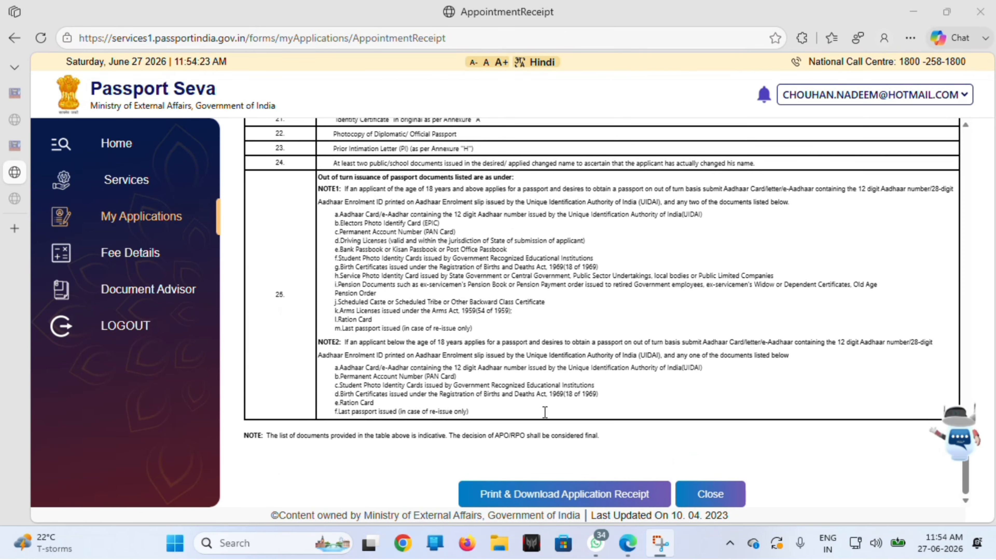
pyautogui.click(529, 502)
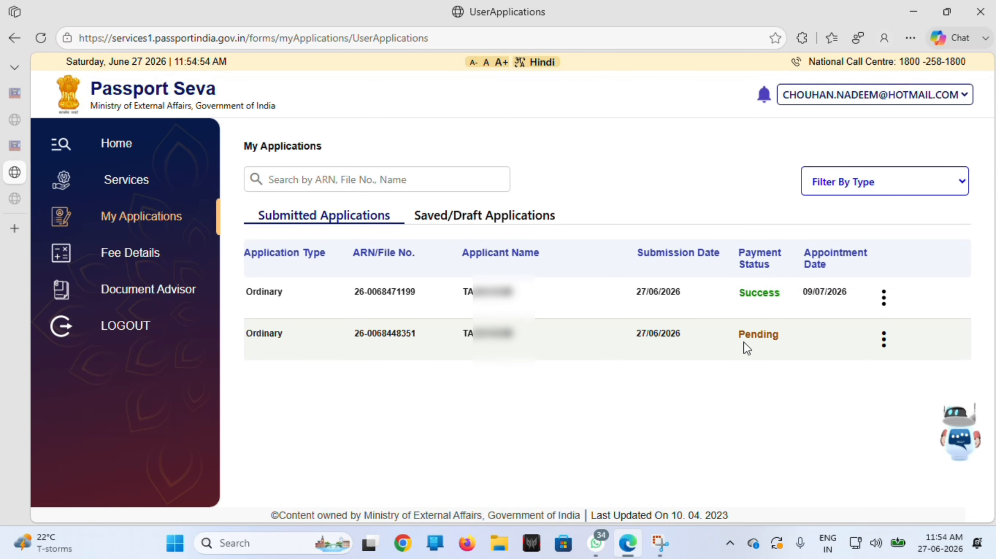
# Step: Check the action menus in My Applications and open the paid application's form
pyautogui.click(887, 340)
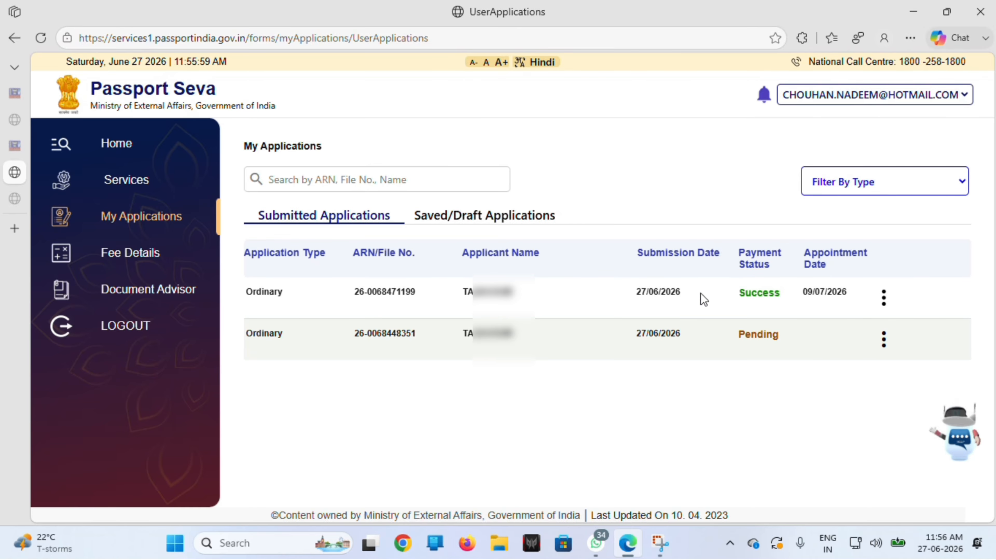
pyautogui.click(884, 298)
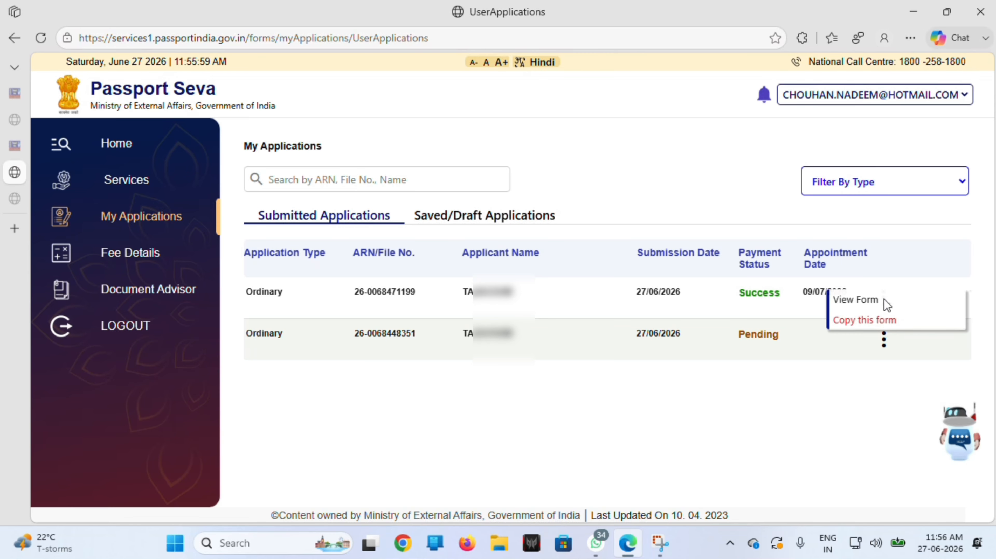
pyautogui.click(855, 300)
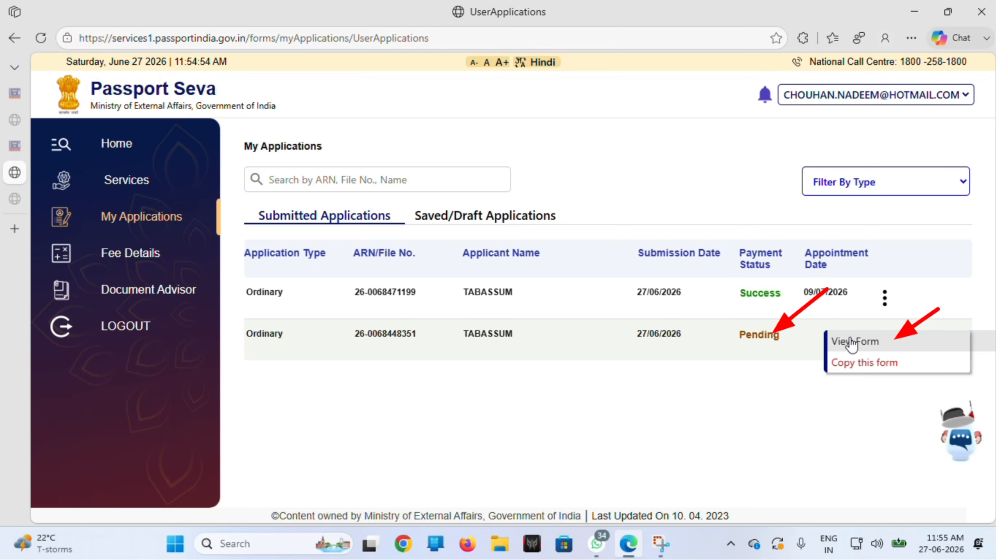
# Step: Open the pending application's details, showing payment status Pending and submission date 27/06/2026
pyautogui.click(851, 342)
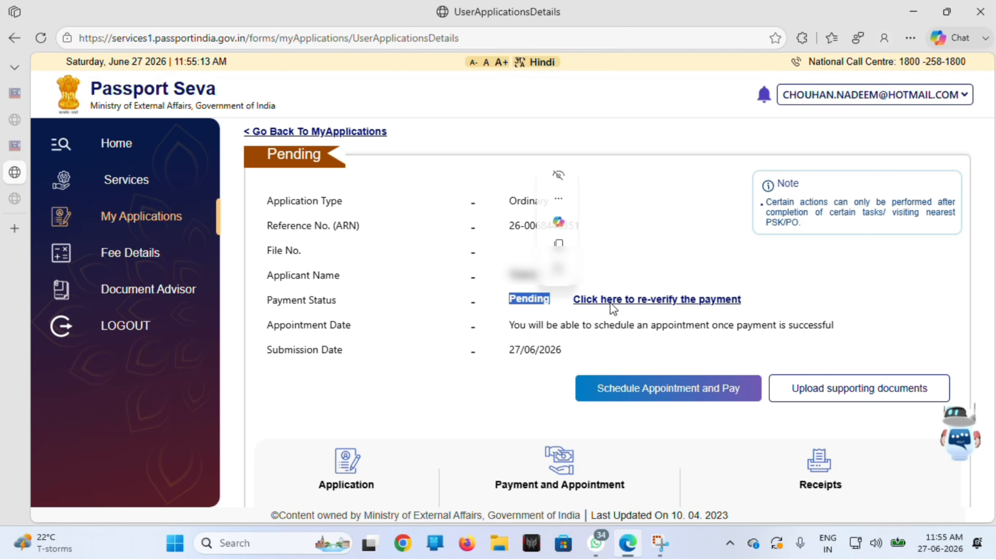
pyautogui.click(539, 307)
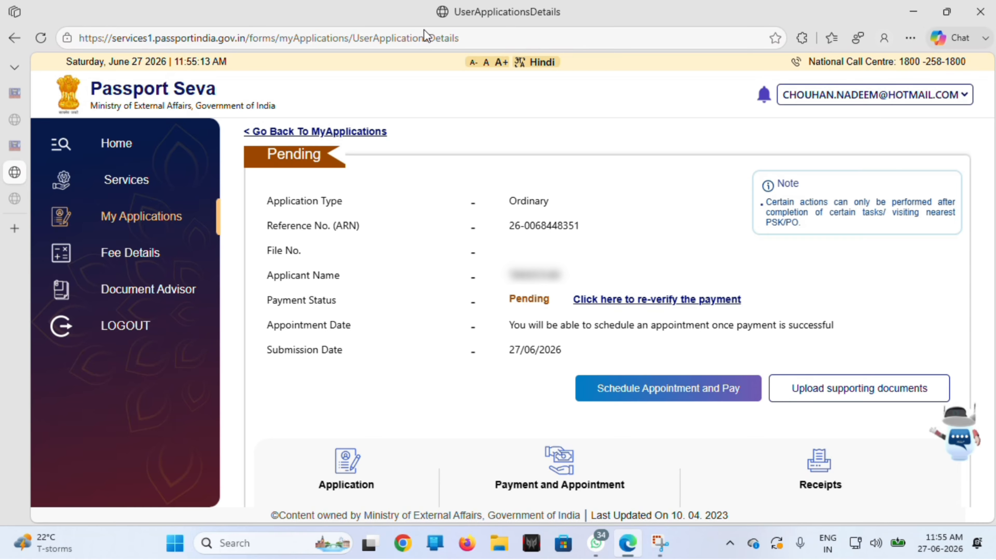
pyautogui.scroll(-3, 431, 196)
pyautogui.scroll(-1, 433, 239)
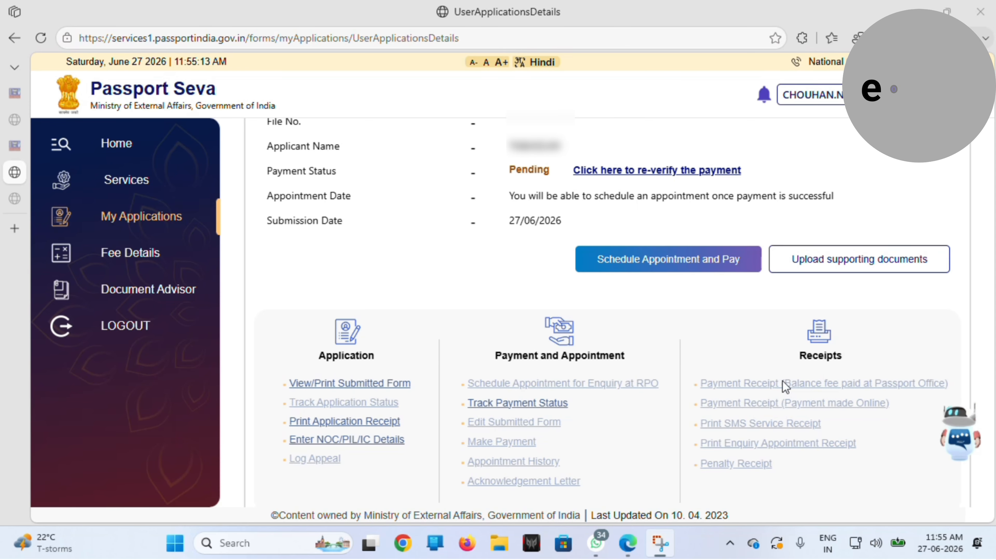
pyautogui.scroll(-1, 654, 336)
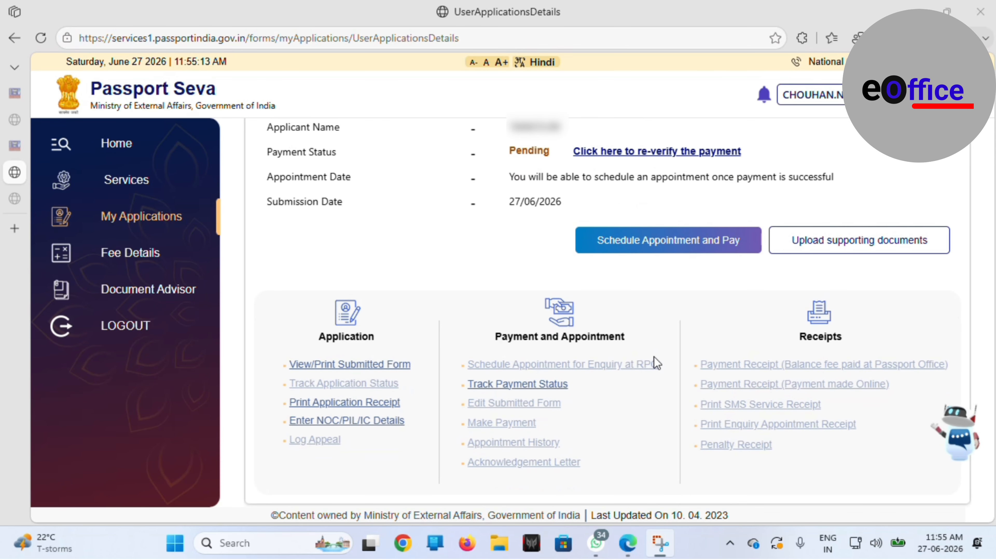